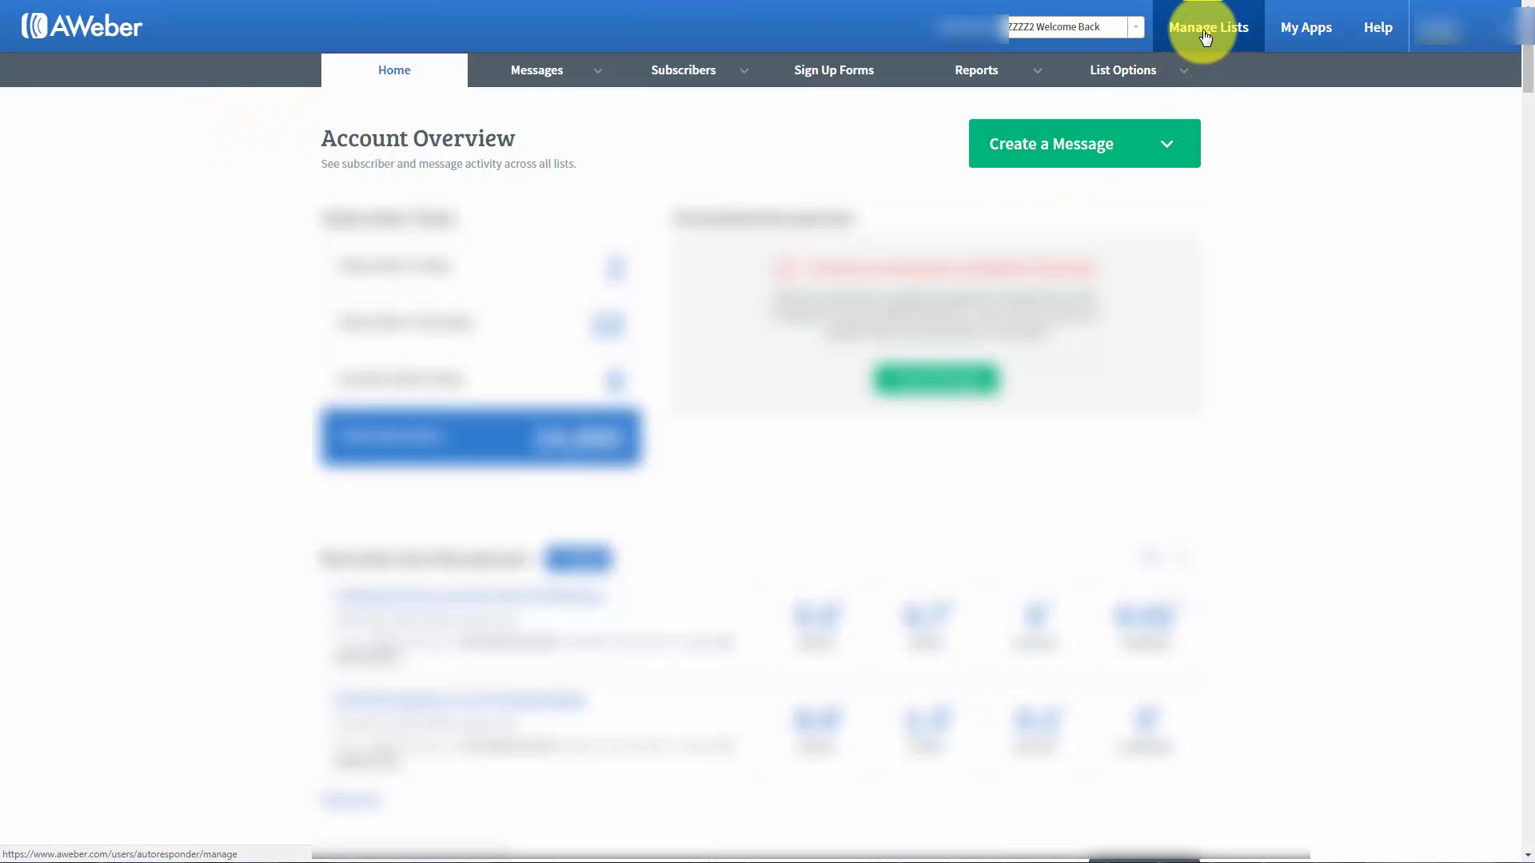
pyautogui.click(1204, 37)
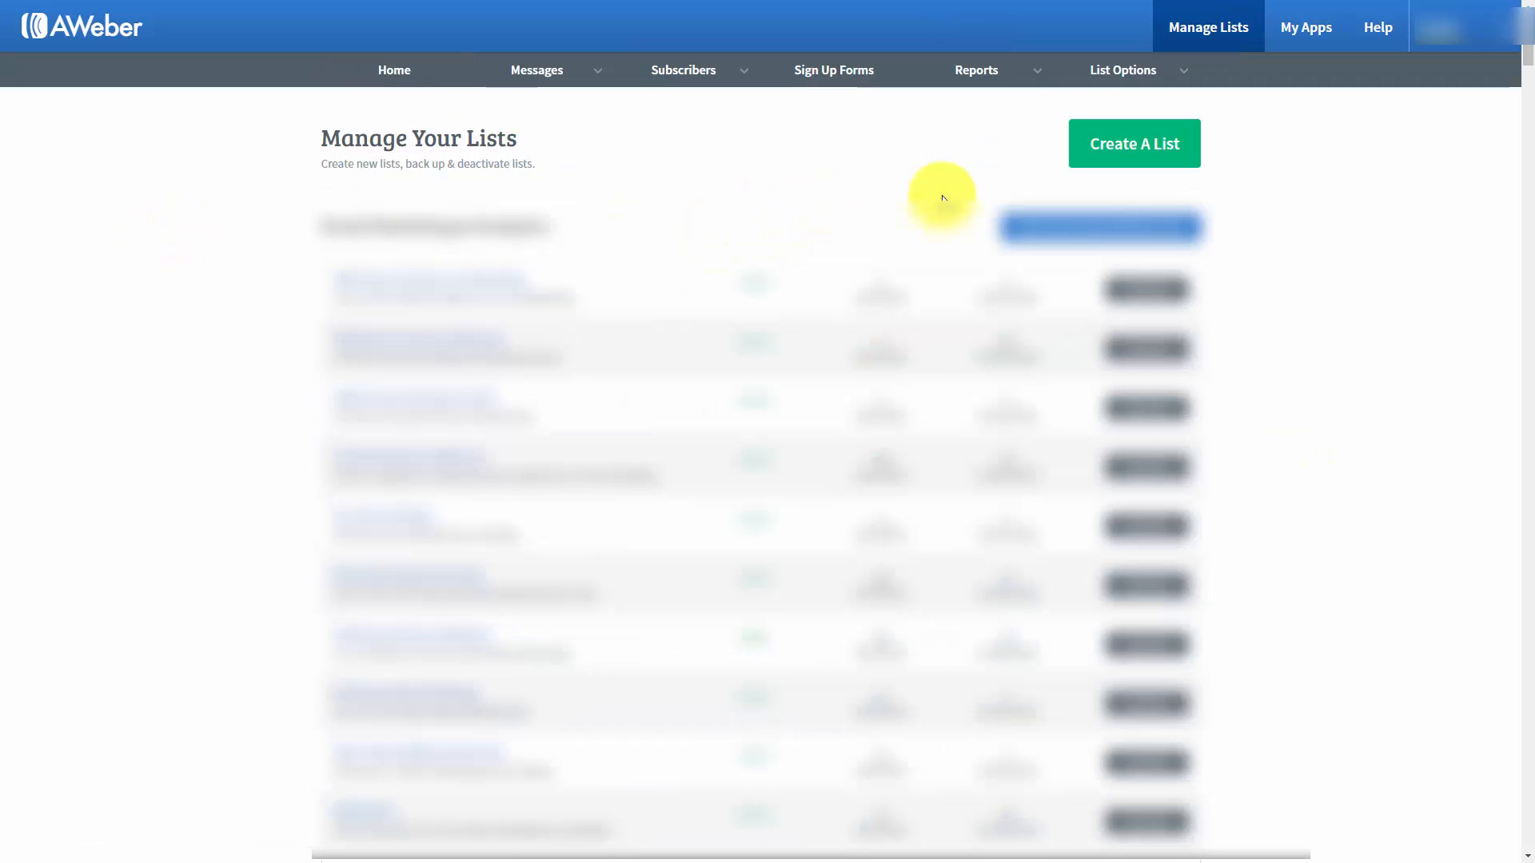
pyautogui.click(1104, 152)
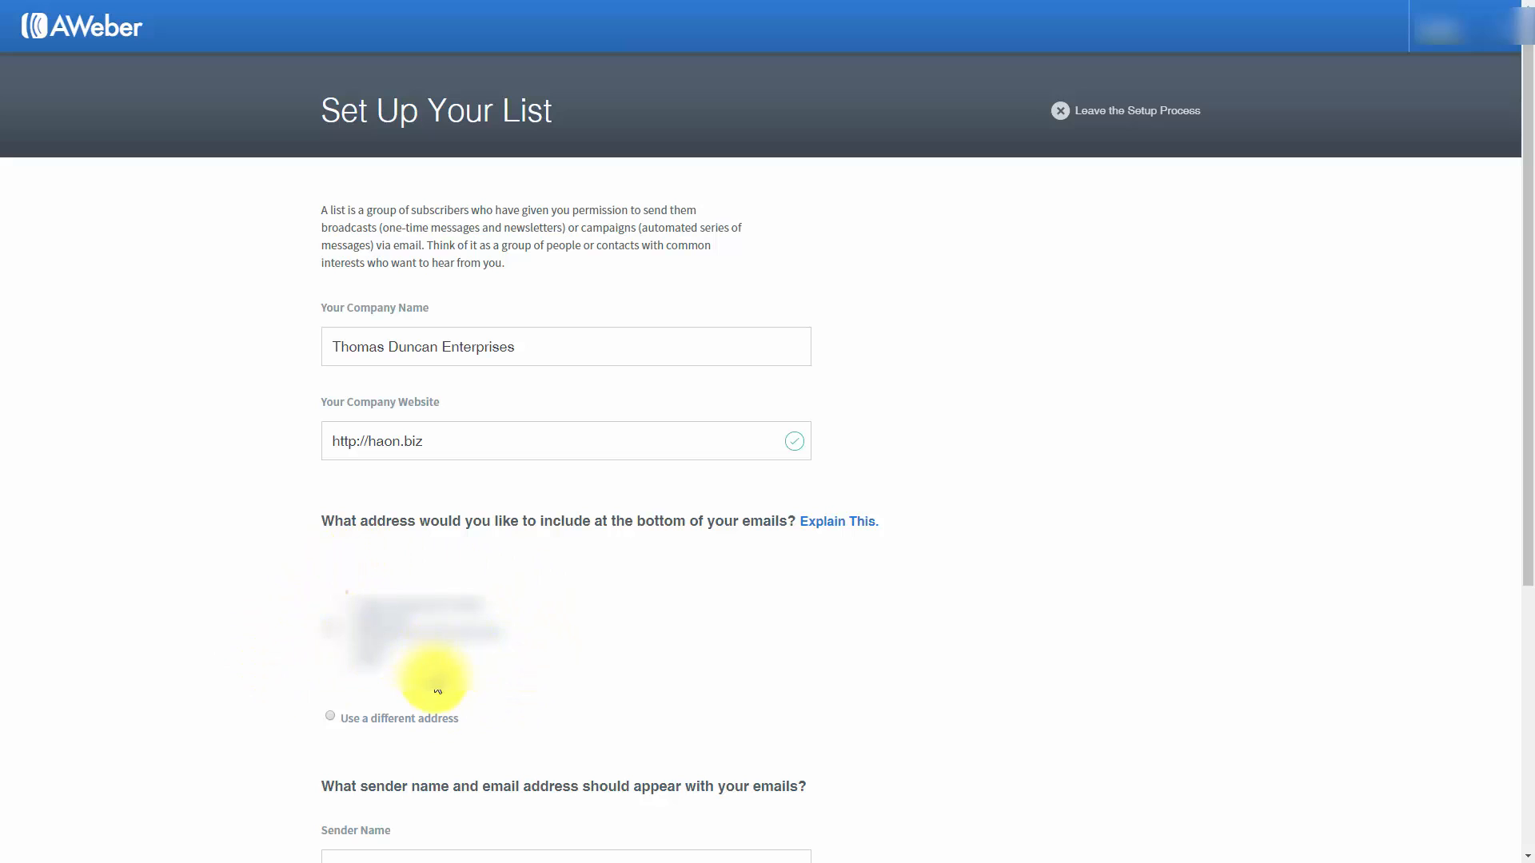
# Step: Choose a different address for the email footer, enter the sender name and sender email, and continue the list setup
pyautogui.click(330, 717)
pyautogui.scroll(-6, 599, 670)
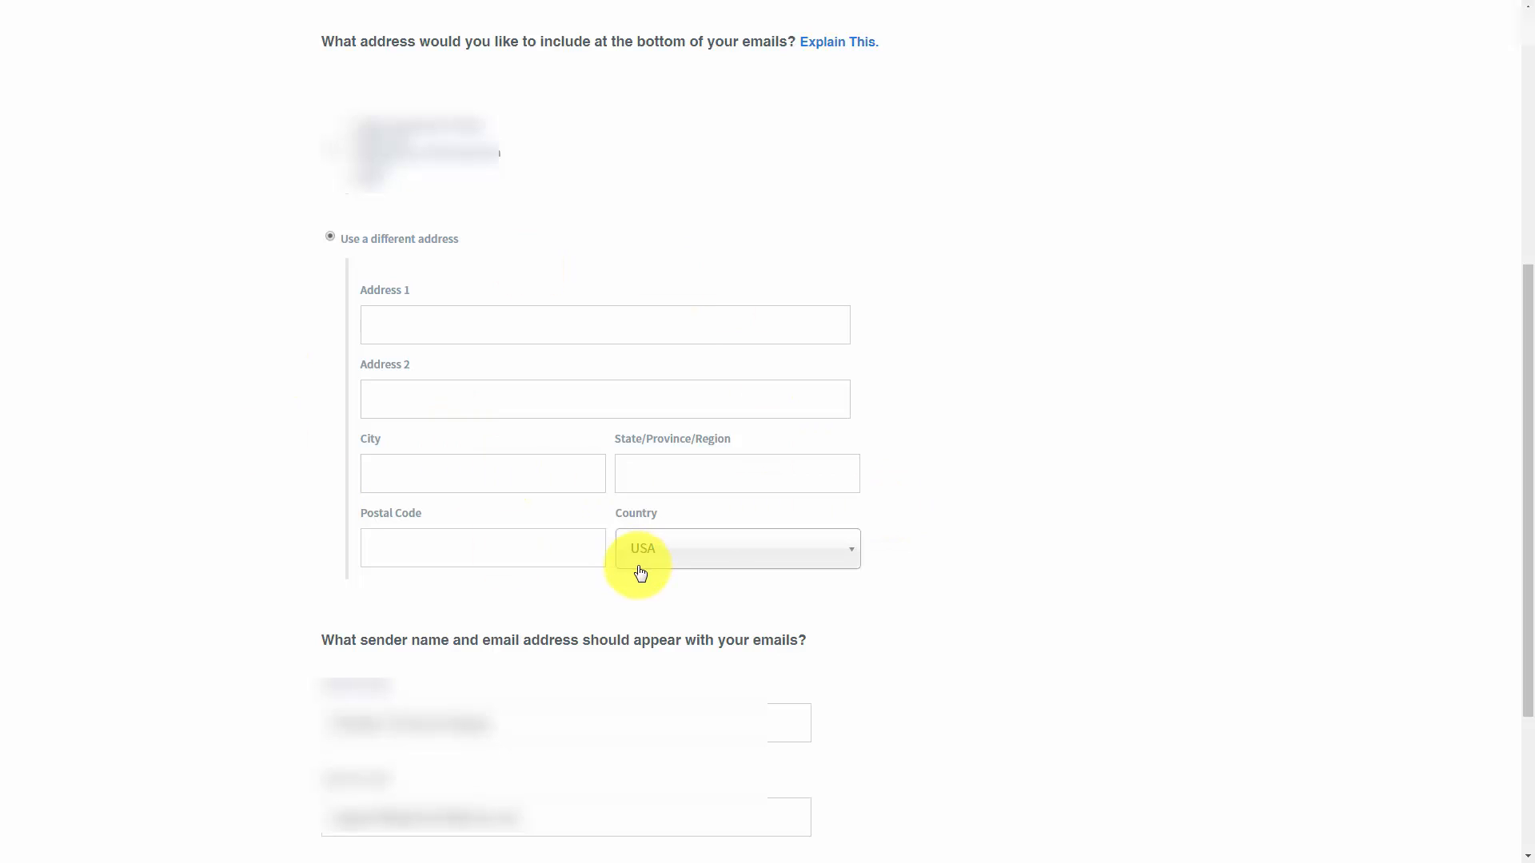
pyautogui.scroll(-2, 640, 572)
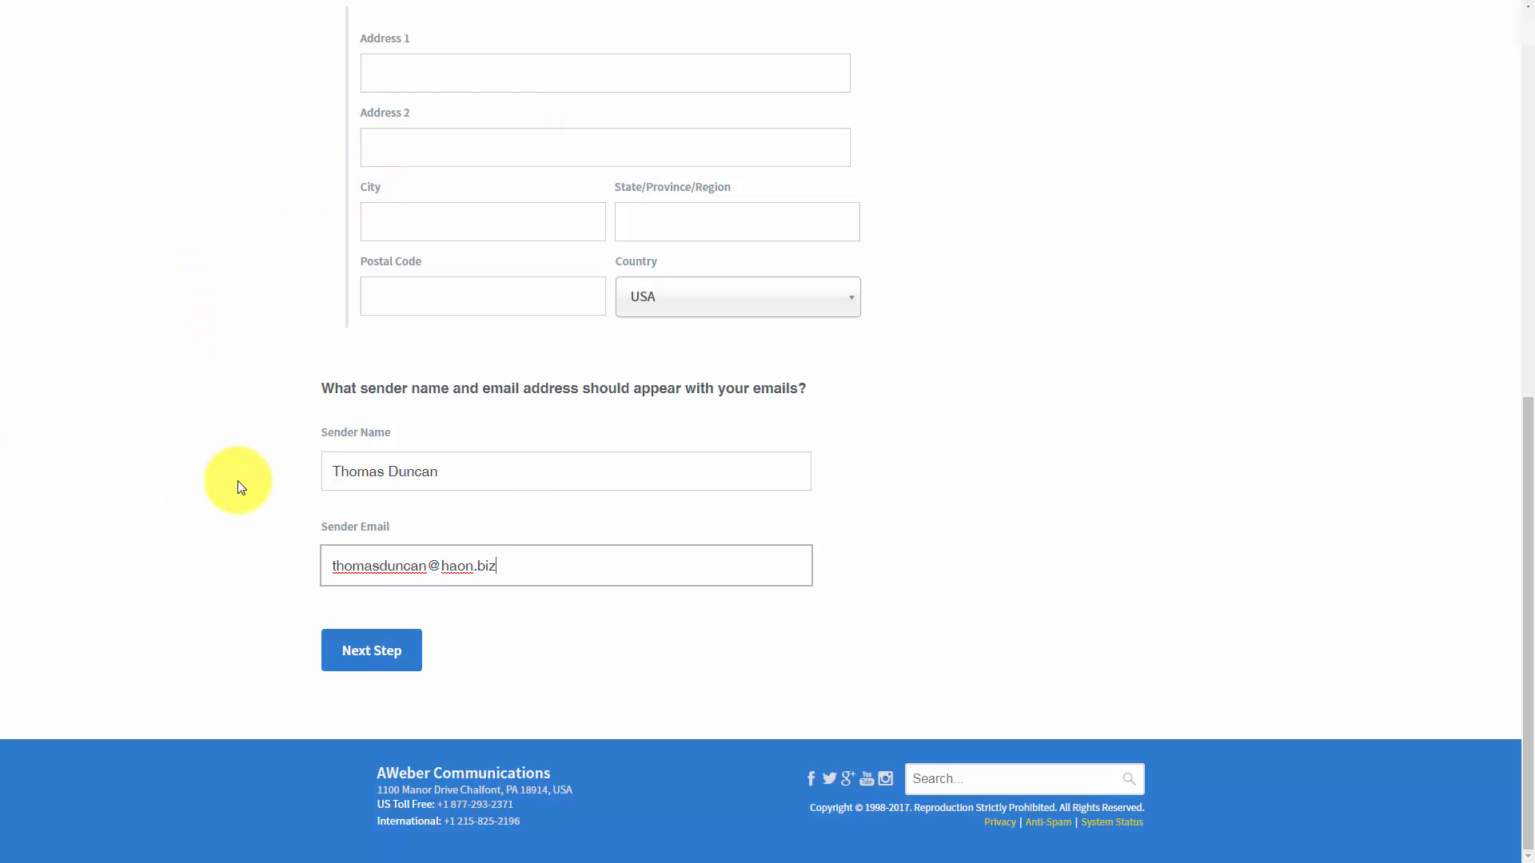
pyautogui.click(389, 665)
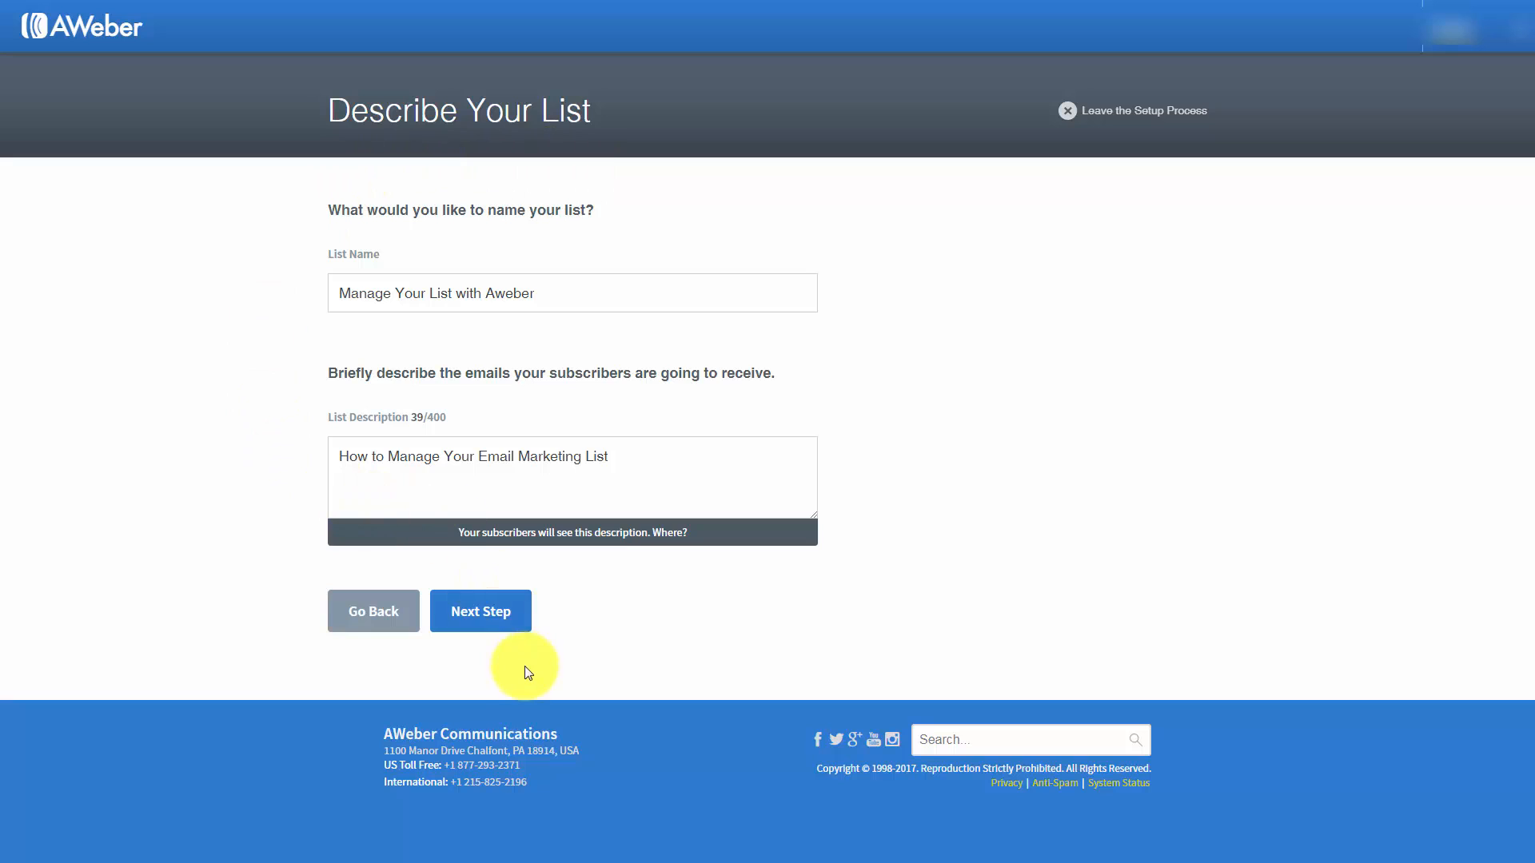
# Step: Name the list "Manage Your List with Aweber", describe it as "How to Manage Your Email Marketing List", and continue
pyautogui.click(479, 621)
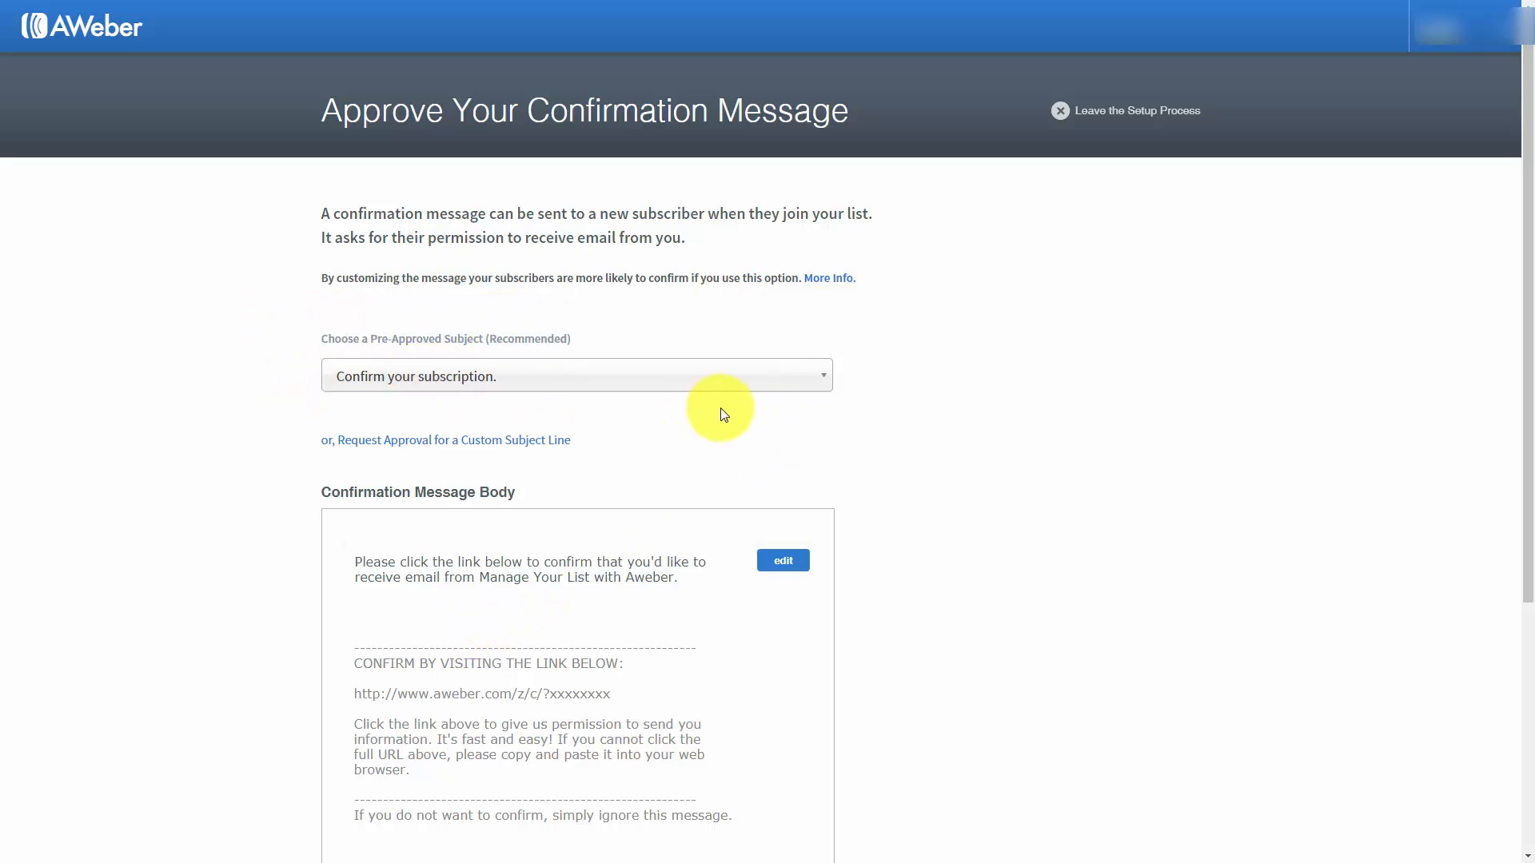
pyautogui.click(798, 391)
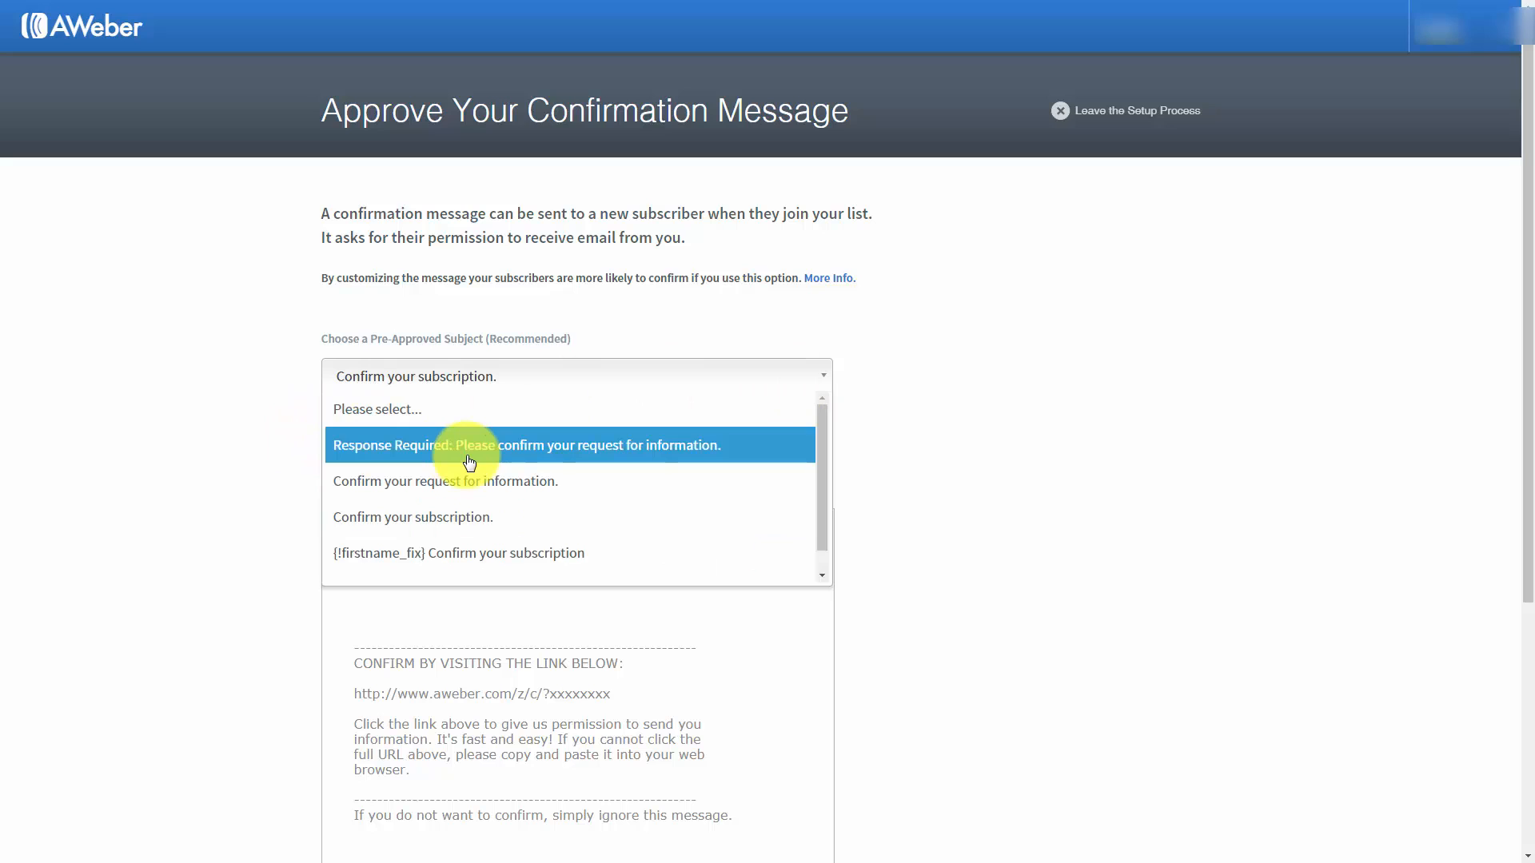
pyautogui.click(266, 339)
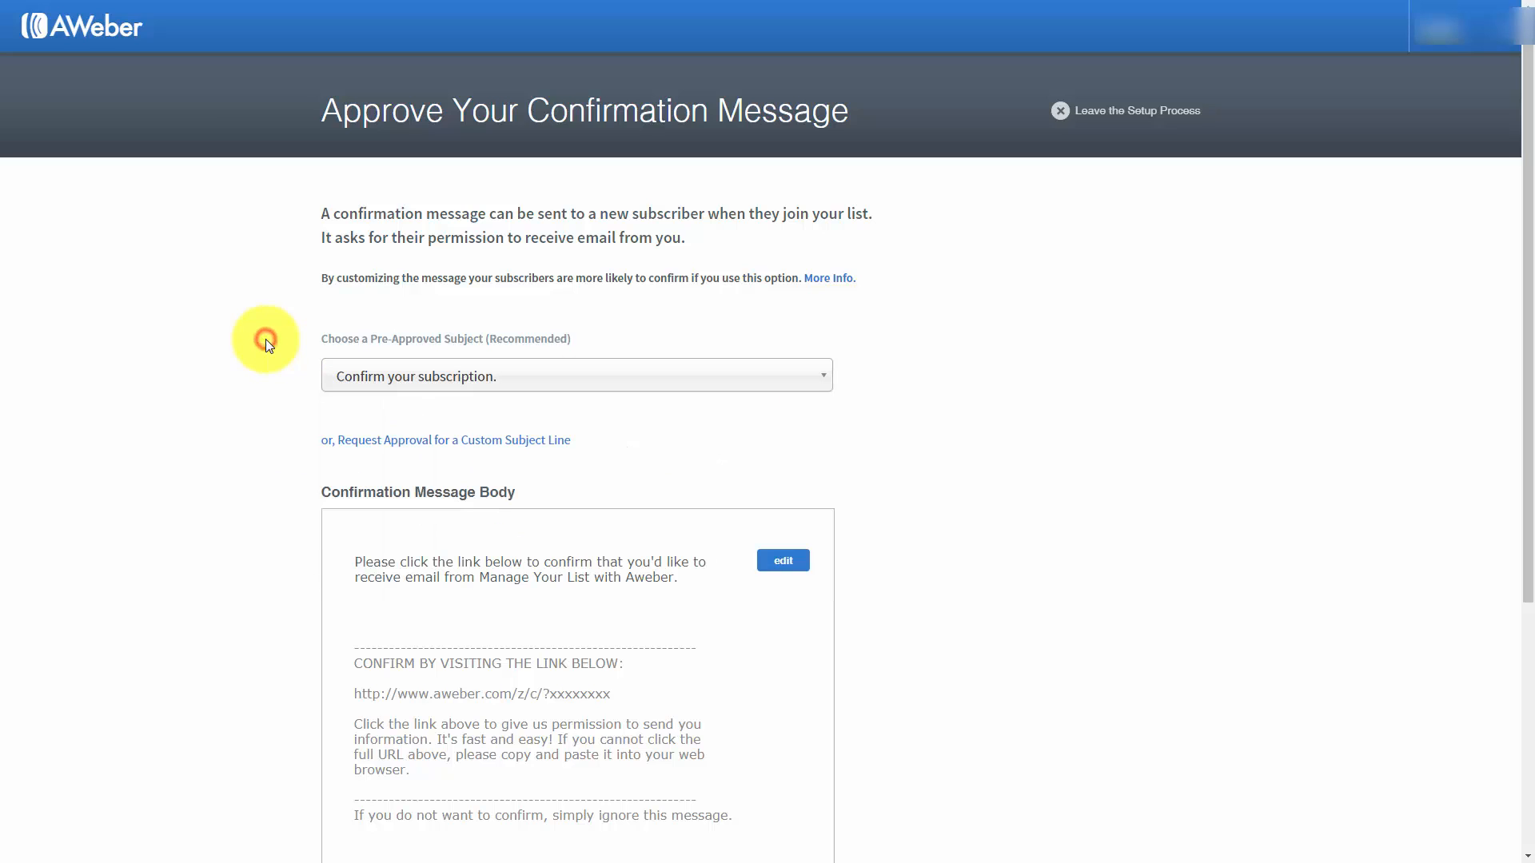
pyautogui.click(455, 441)
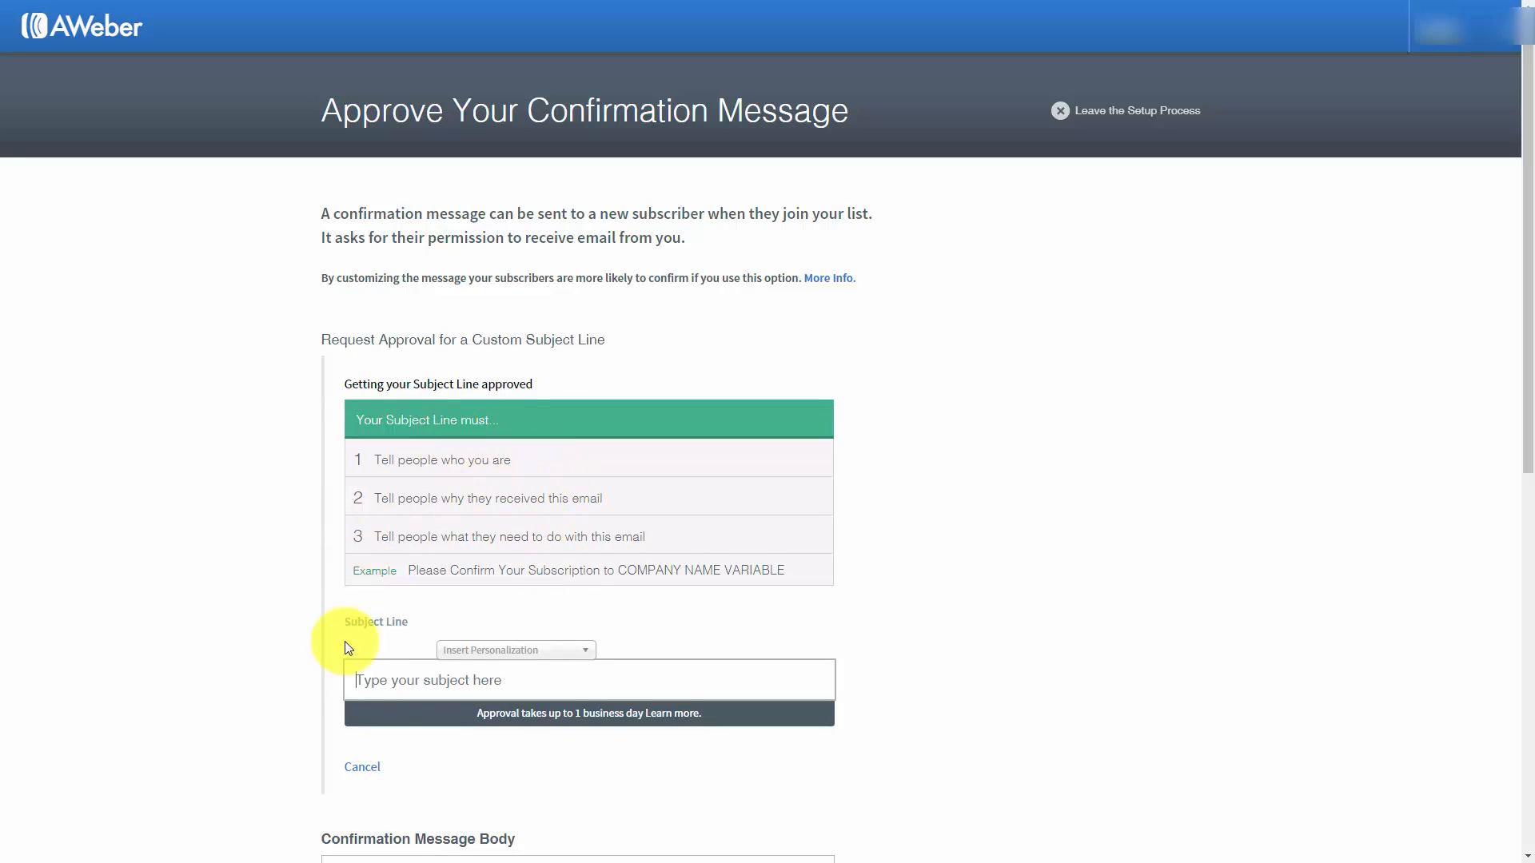
pyautogui.click(514, 677)
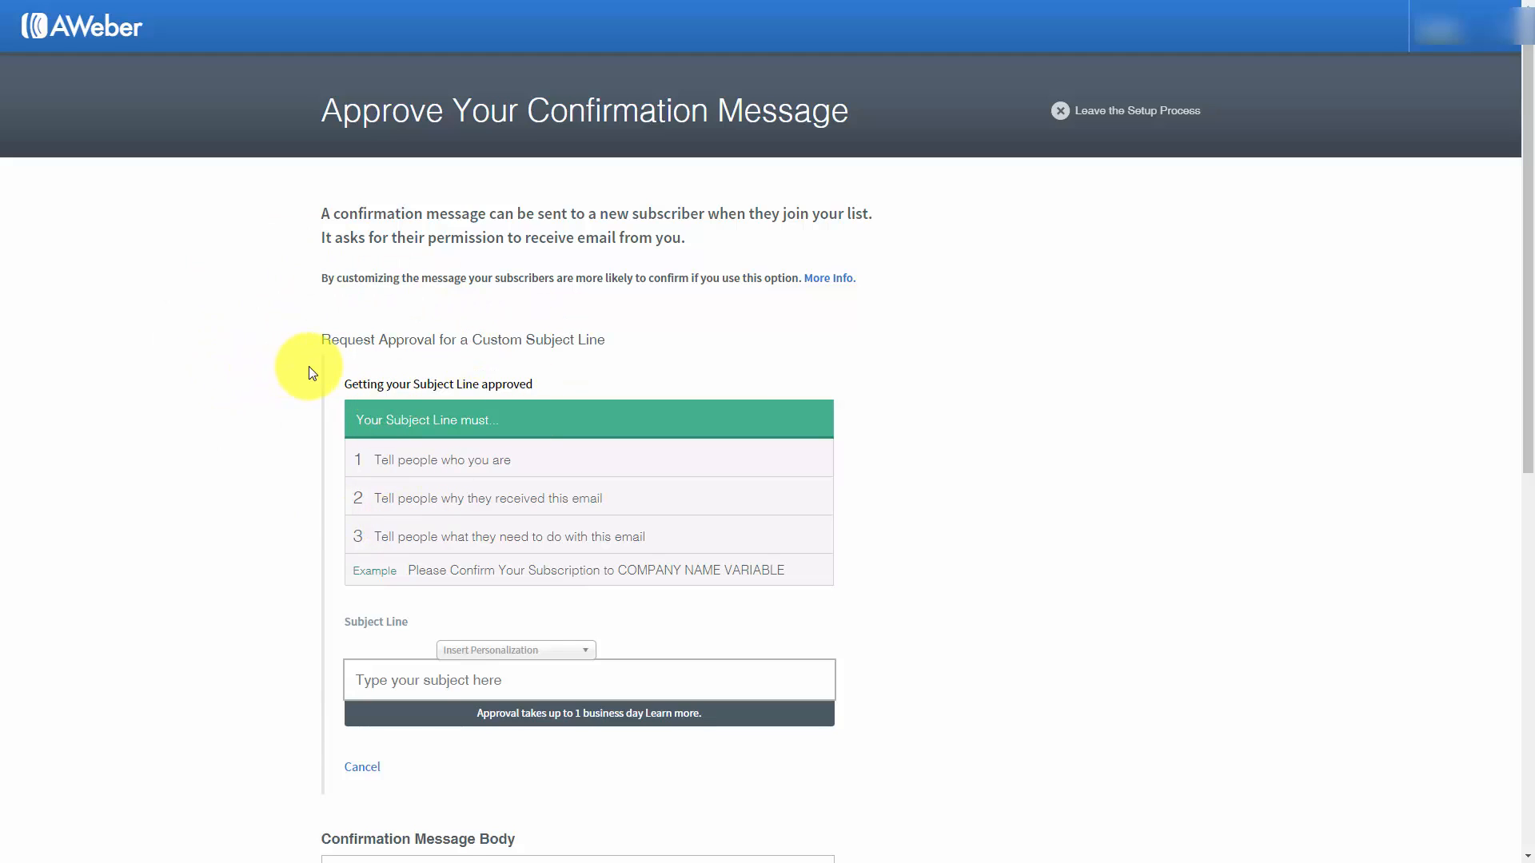
pyautogui.click(361, 765)
# Step: Set the confirmation message's pre-approved subject to "Confirm your subscription."
pyautogui.click(614, 382)
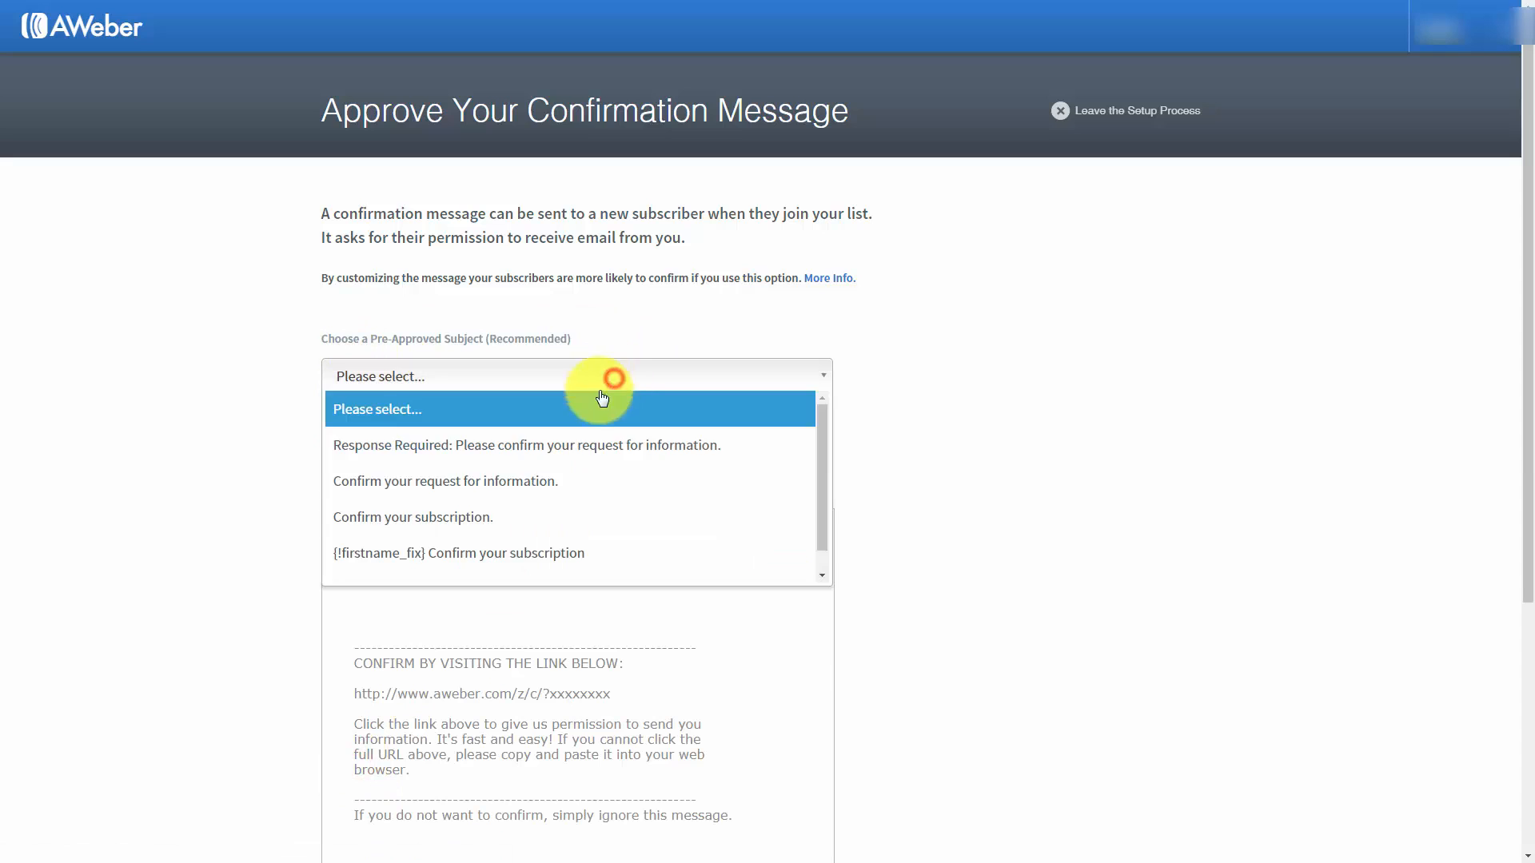
pyautogui.click(560, 518)
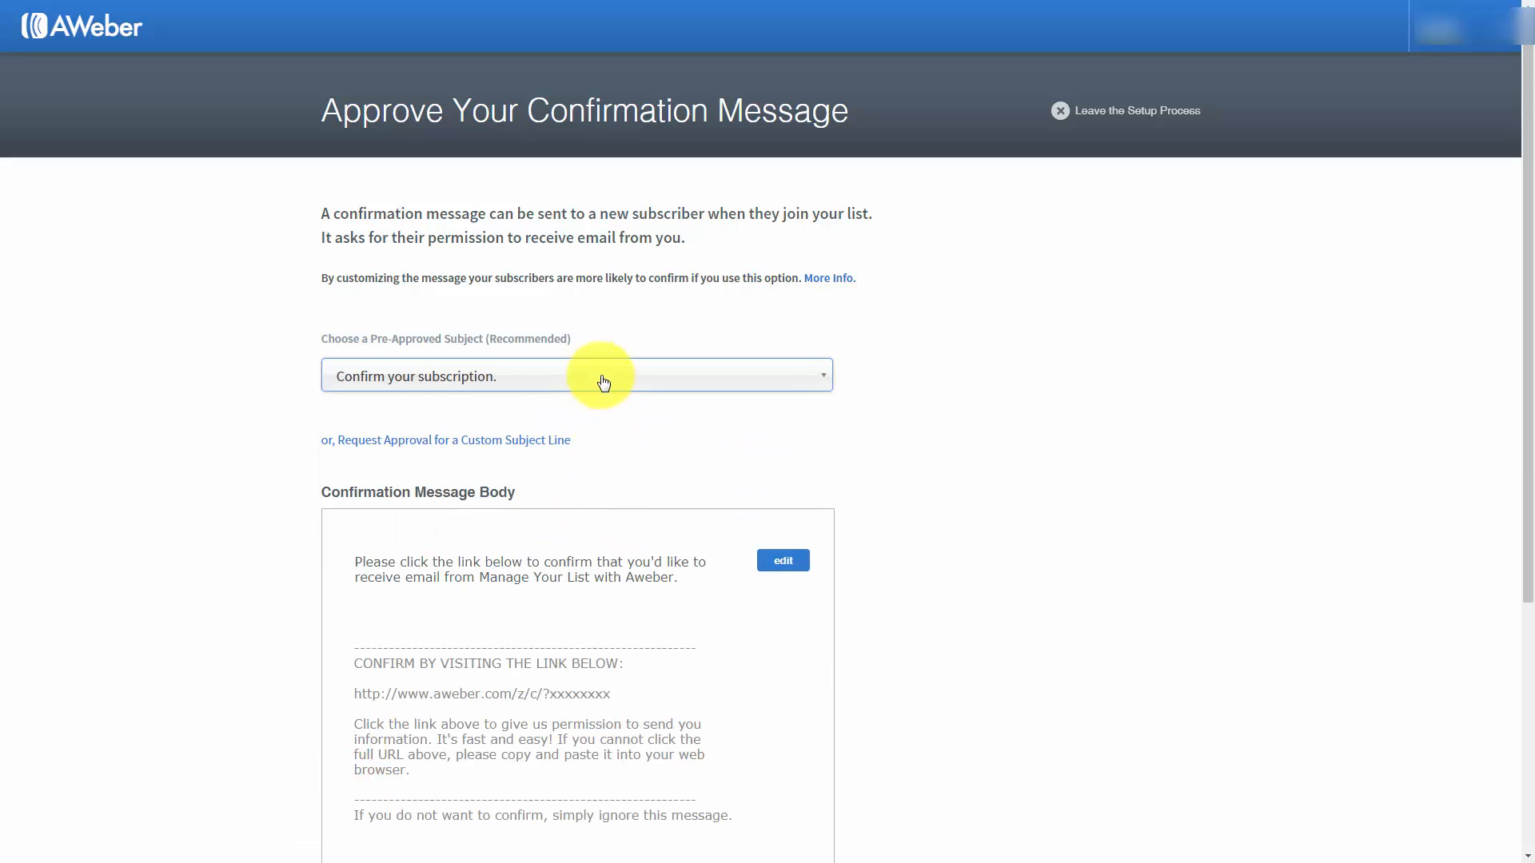
# Step: Reword the end of the confirmation message's opening text to "receive email from the Manage Your List with Aweber Tutorial Course."
pyautogui.scroll(-1, 605, 379)
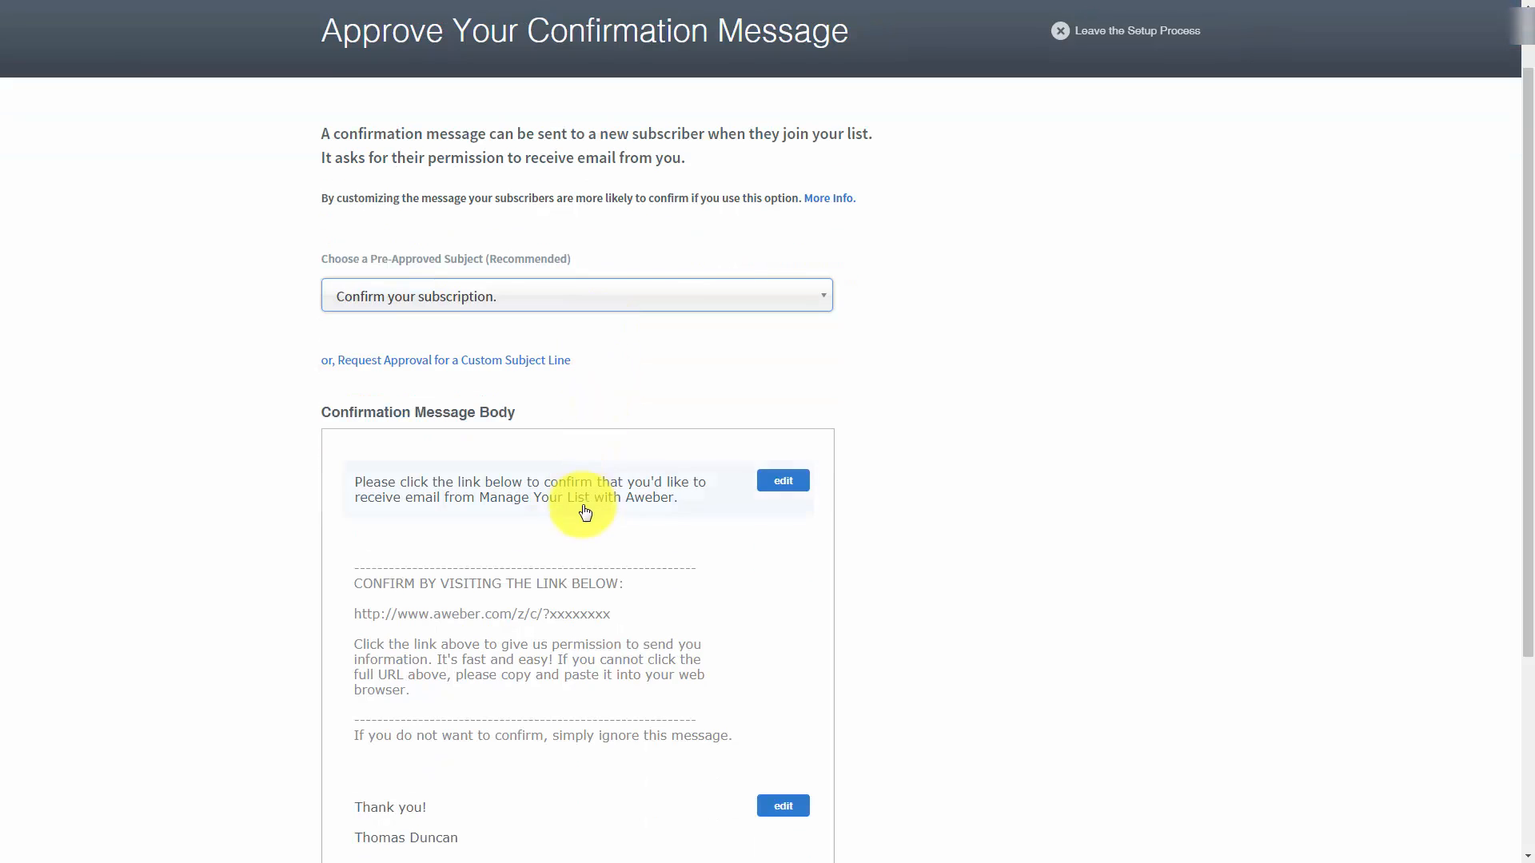
pyautogui.click(781, 483)
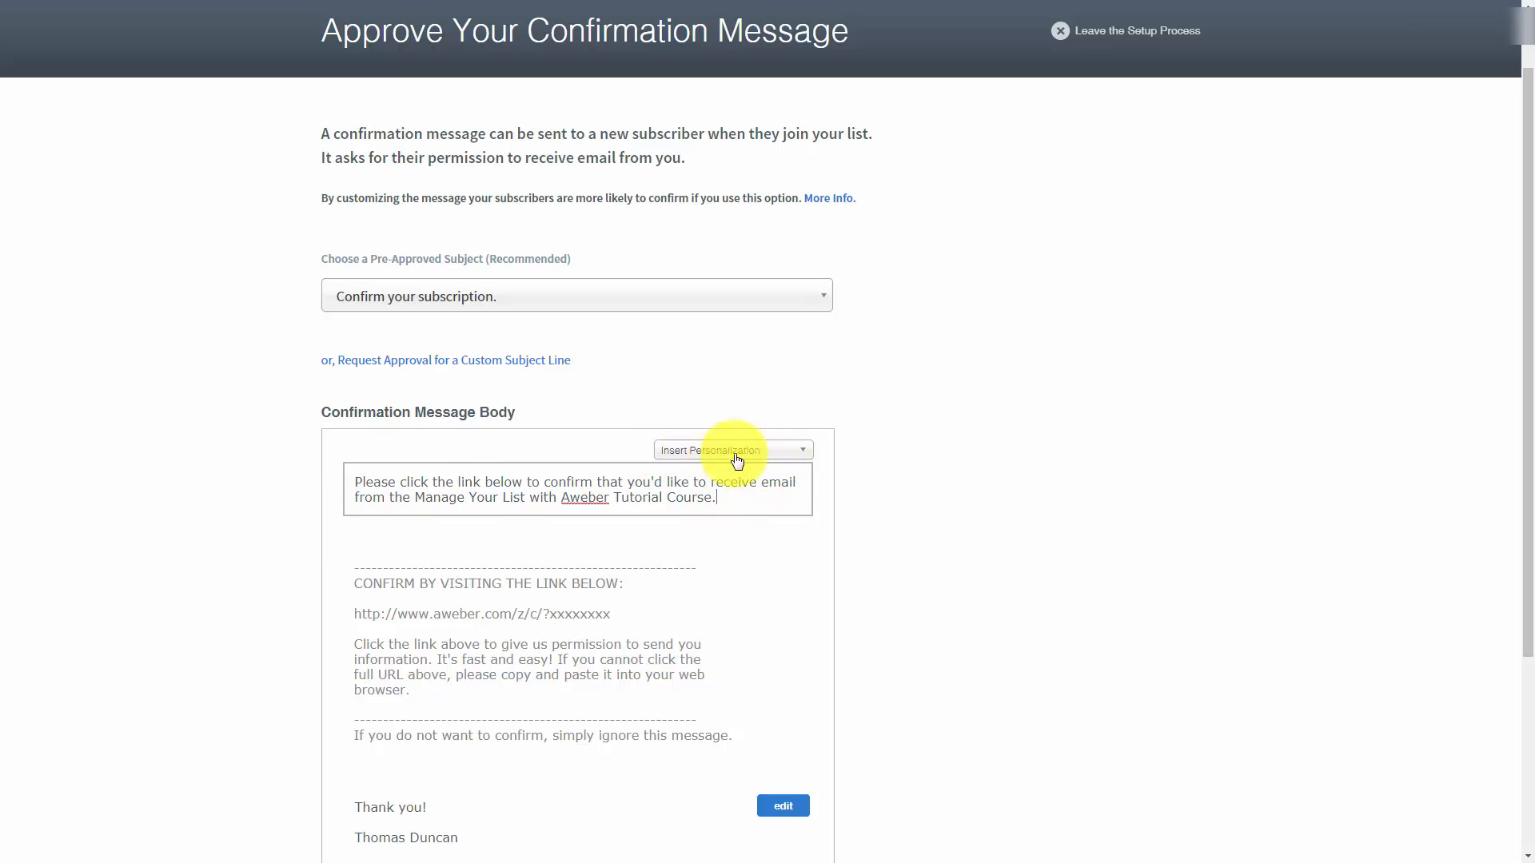
# Step: Insert the {!firstname} personalization at the end of the confirmation message's opening text
pyautogui.click(804, 455)
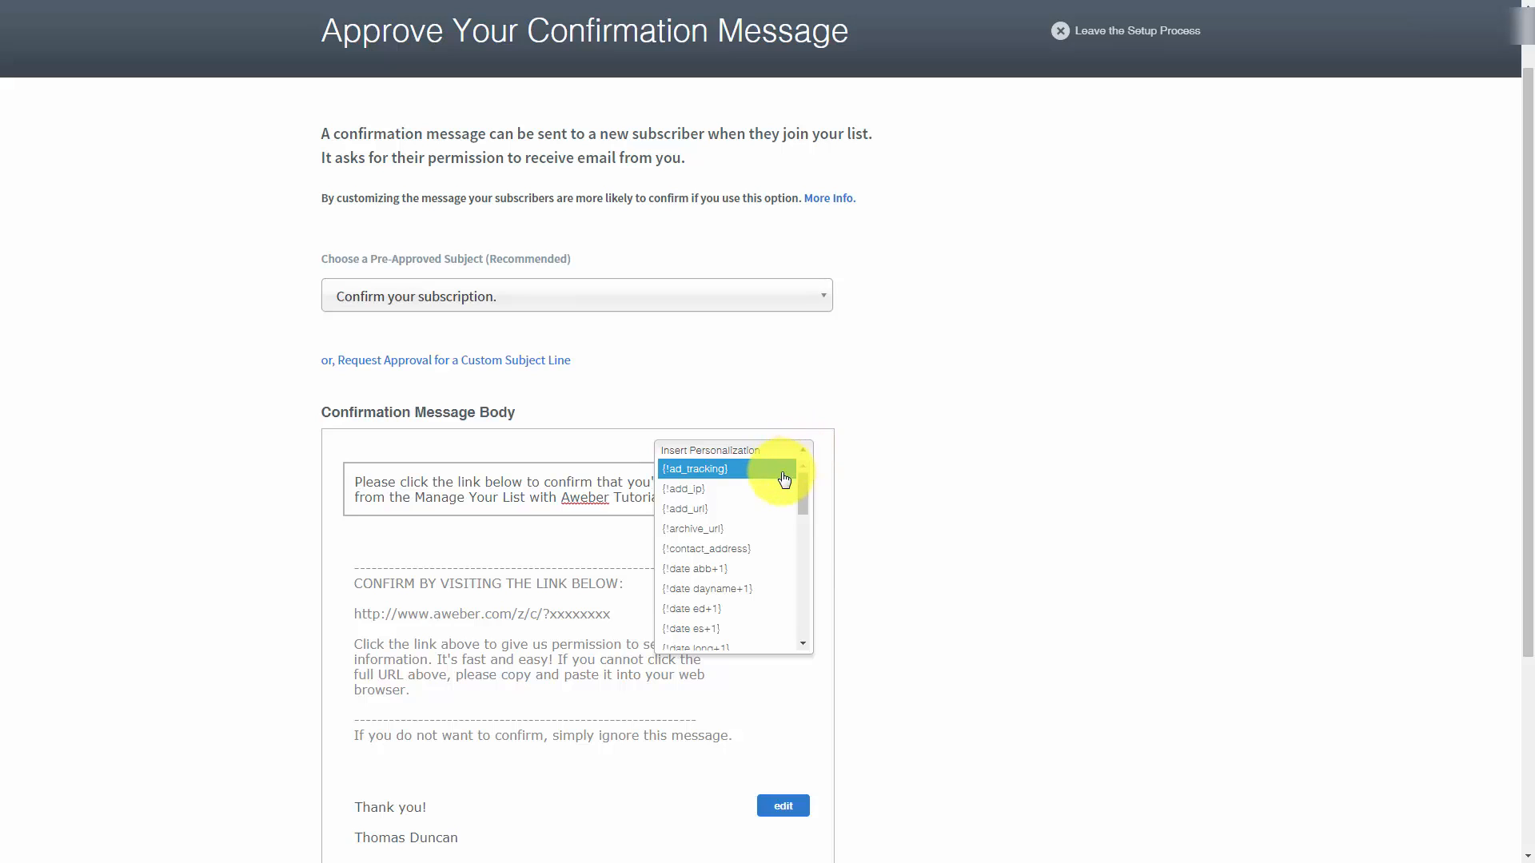
pyautogui.scroll(-3, 781, 484)
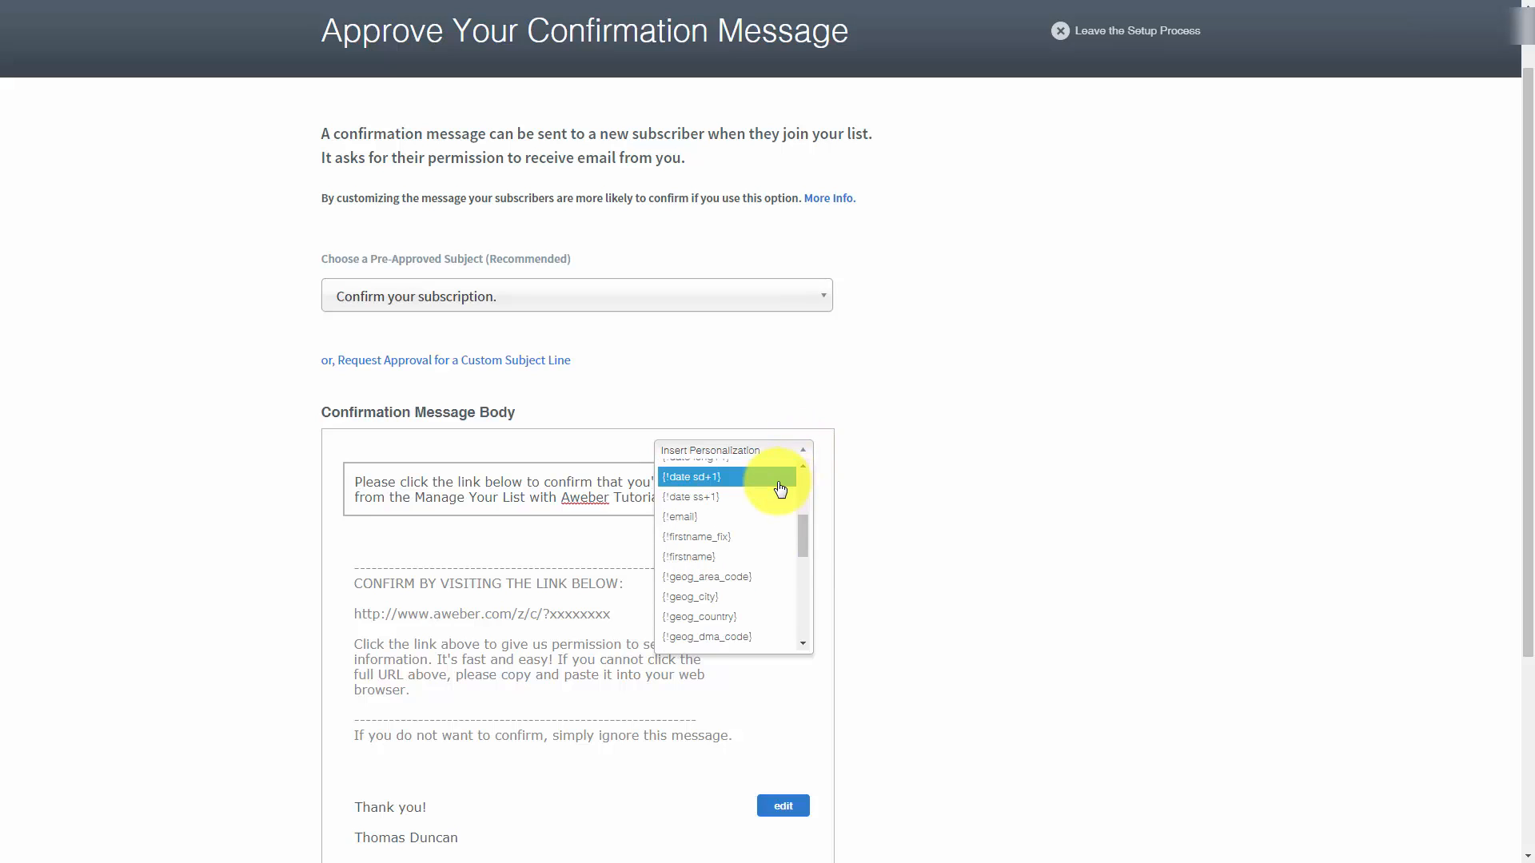
pyautogui.scroll(-2, 780, 492)
pyautogui.scroll(2, 775, 502)
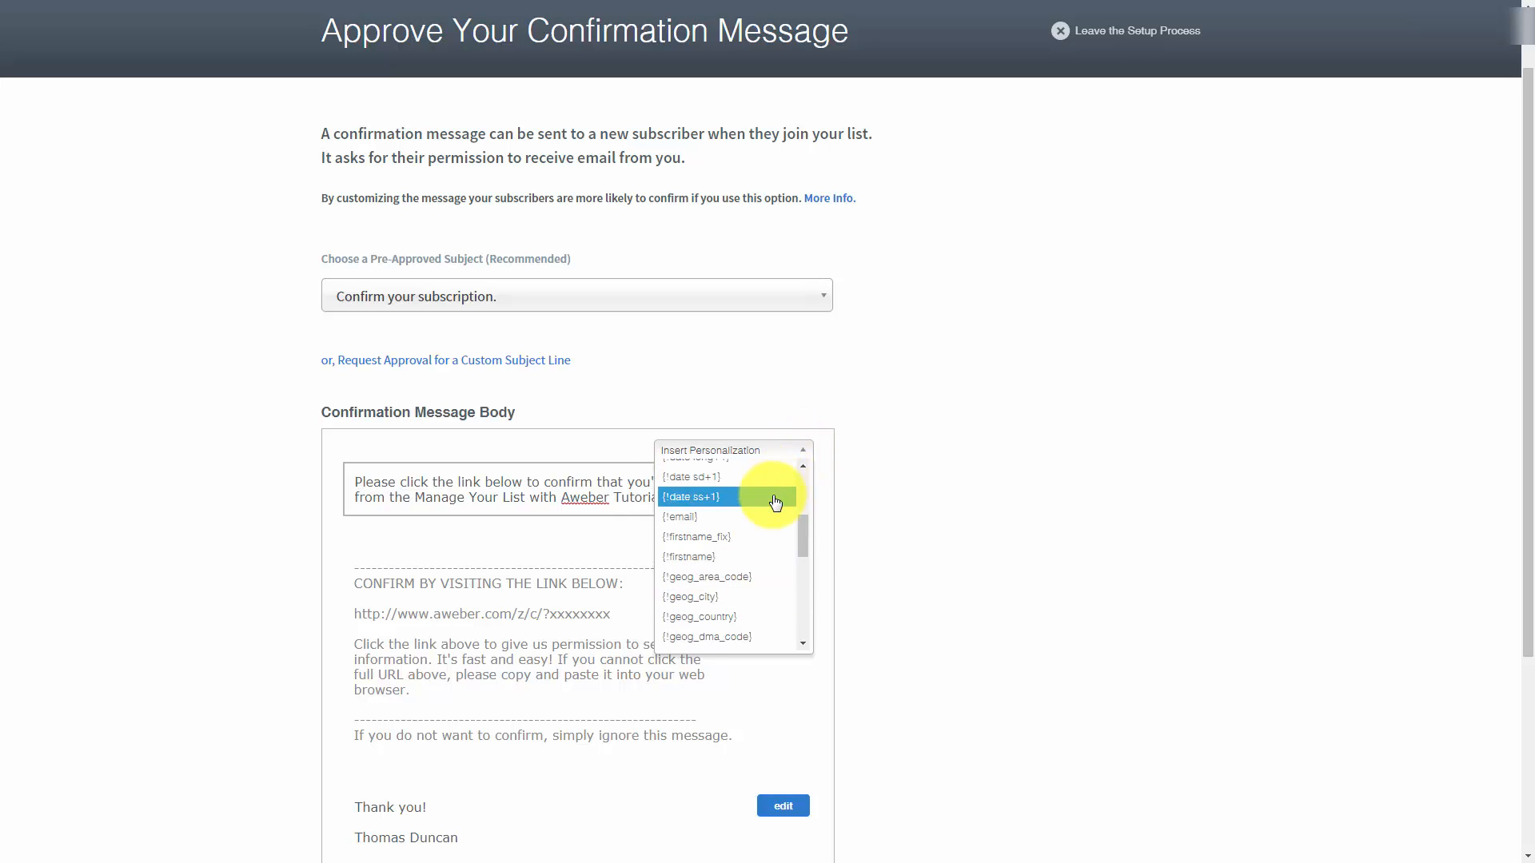
pyautogui.click(688, 557)
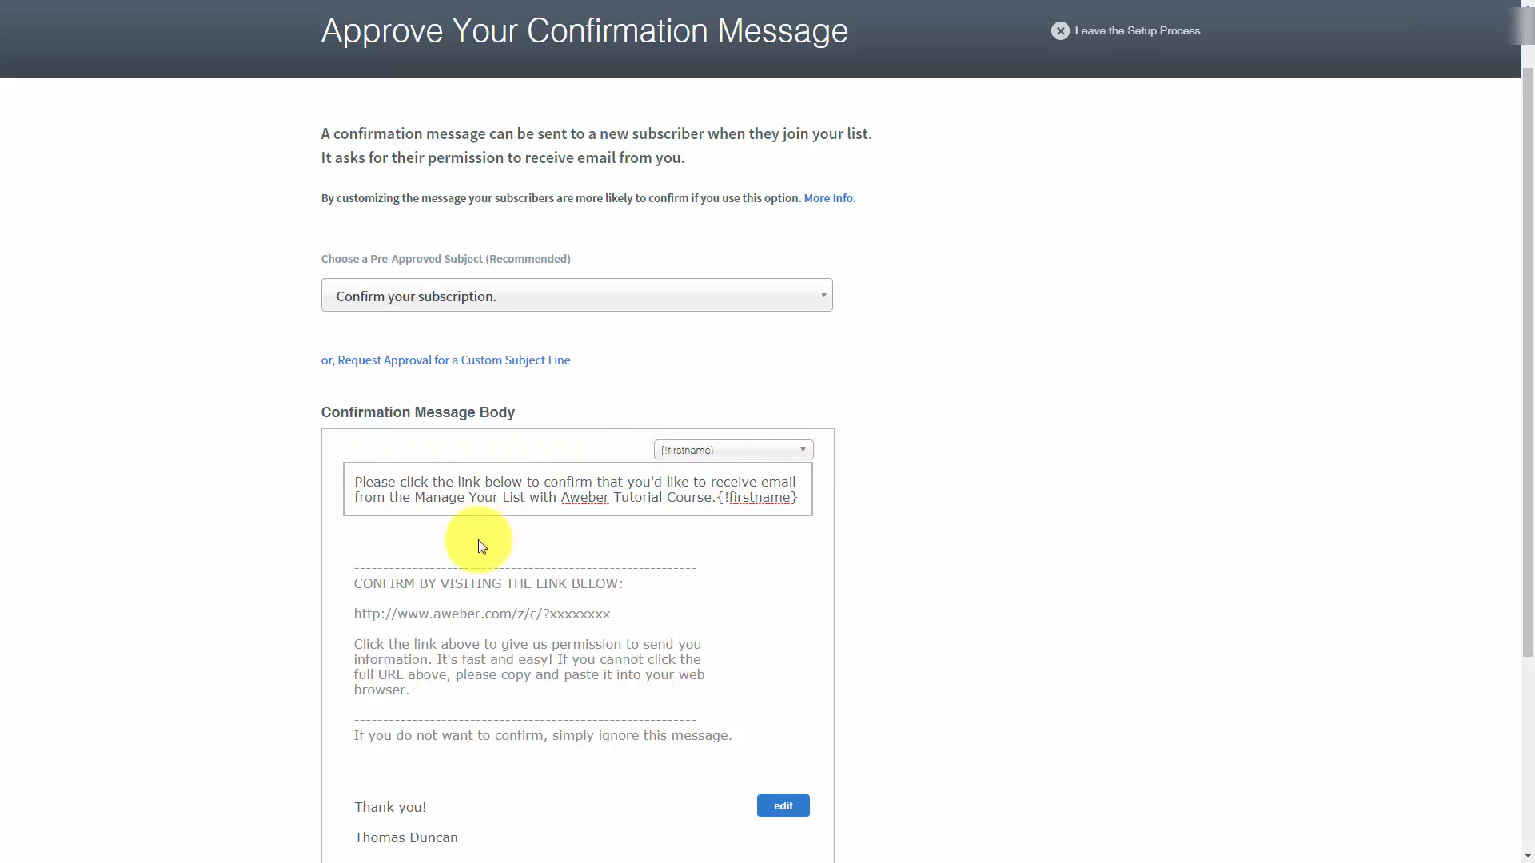
# Step: Insert the {!firstname_fix} personalization followed by a comma at the start of the confirmation message's opening text
pyautogui.click(770, 453)
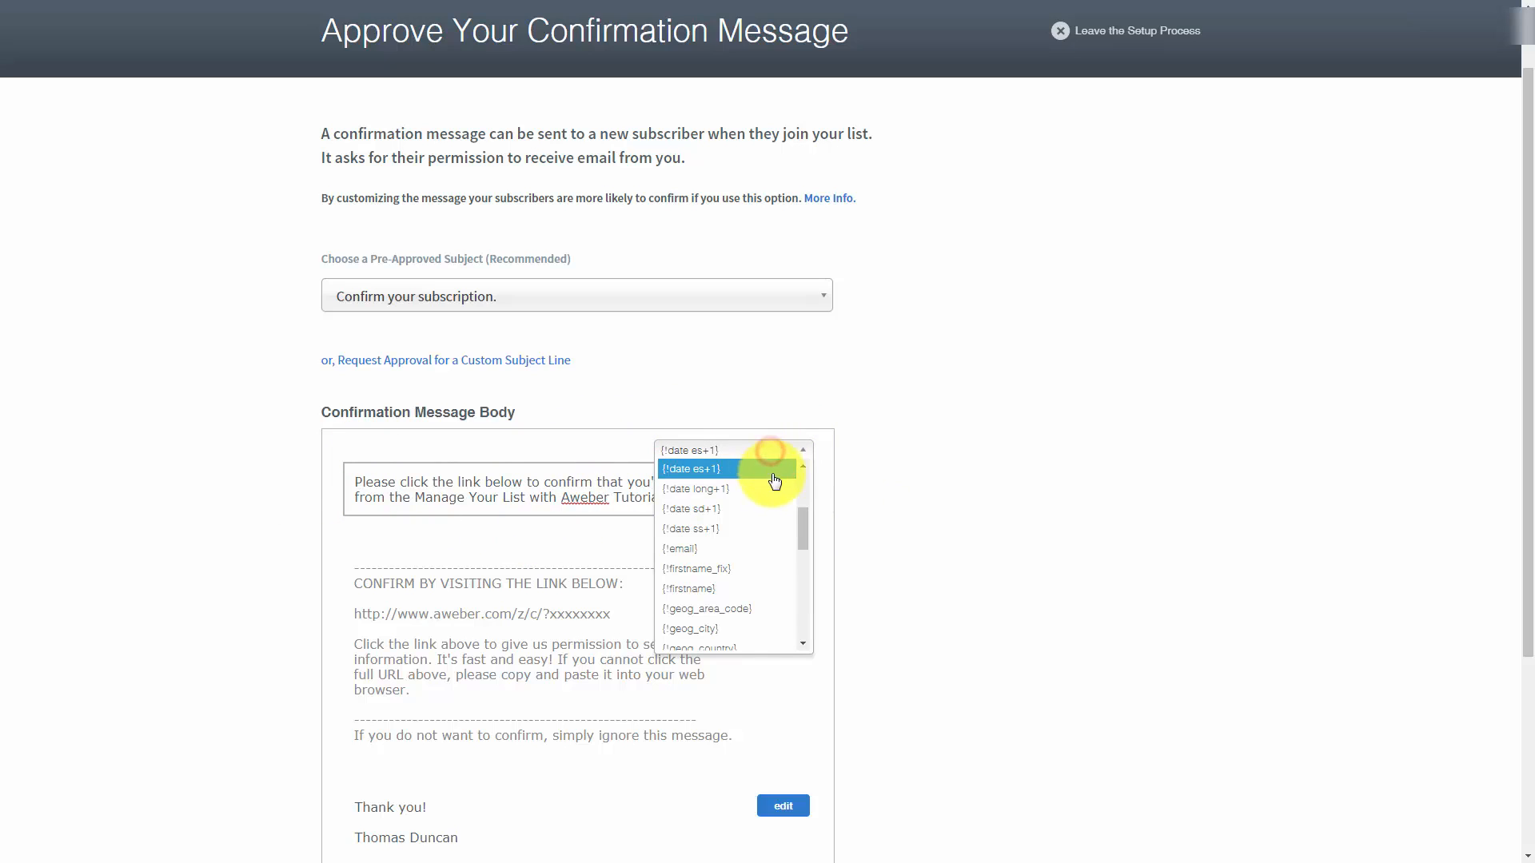
pyautogui.click(747, 568)
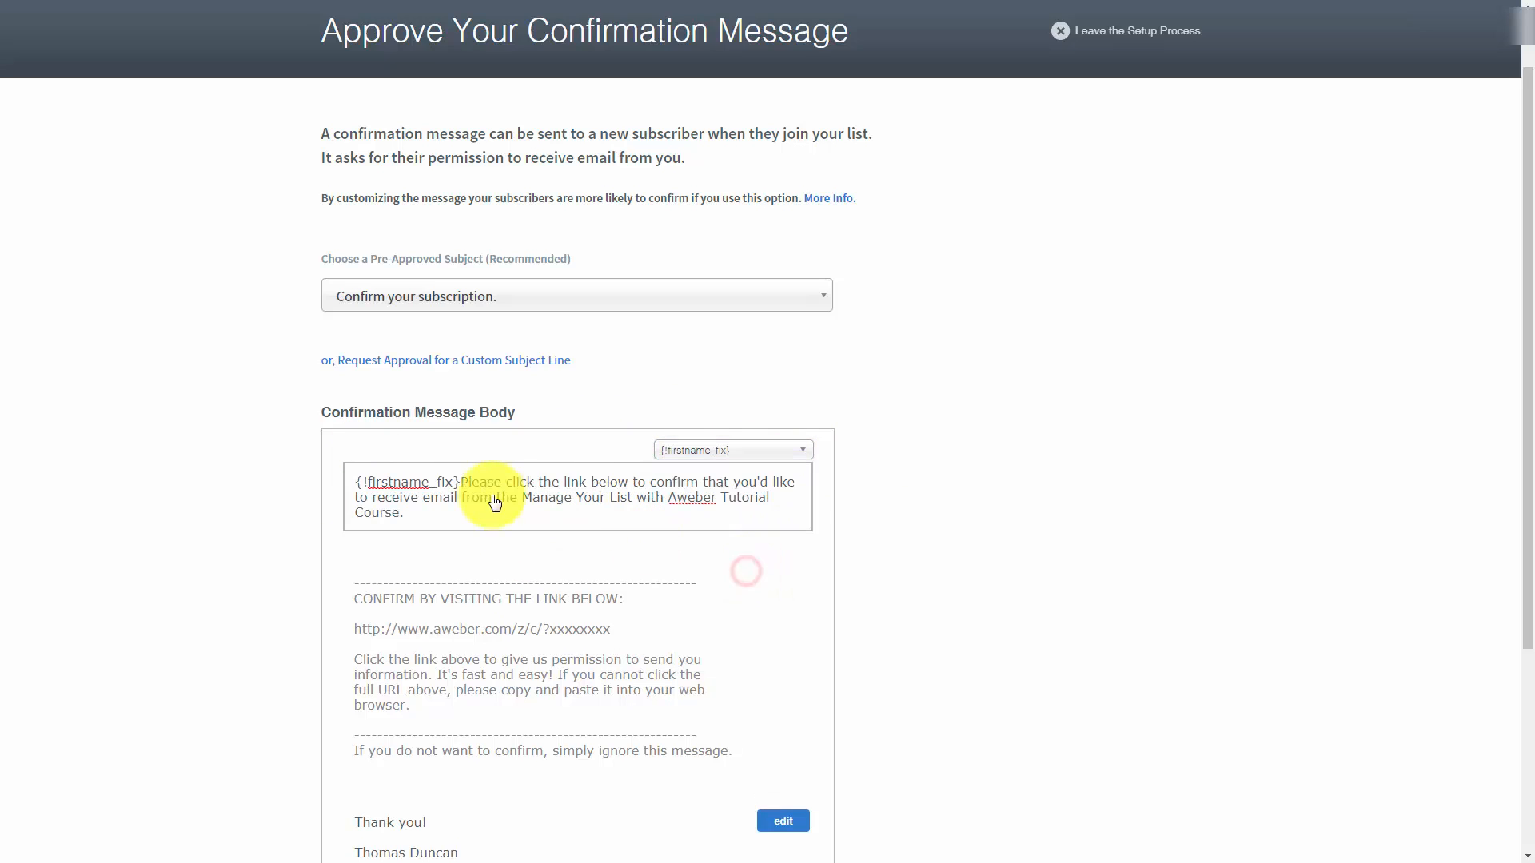
pyautogui.write(',')
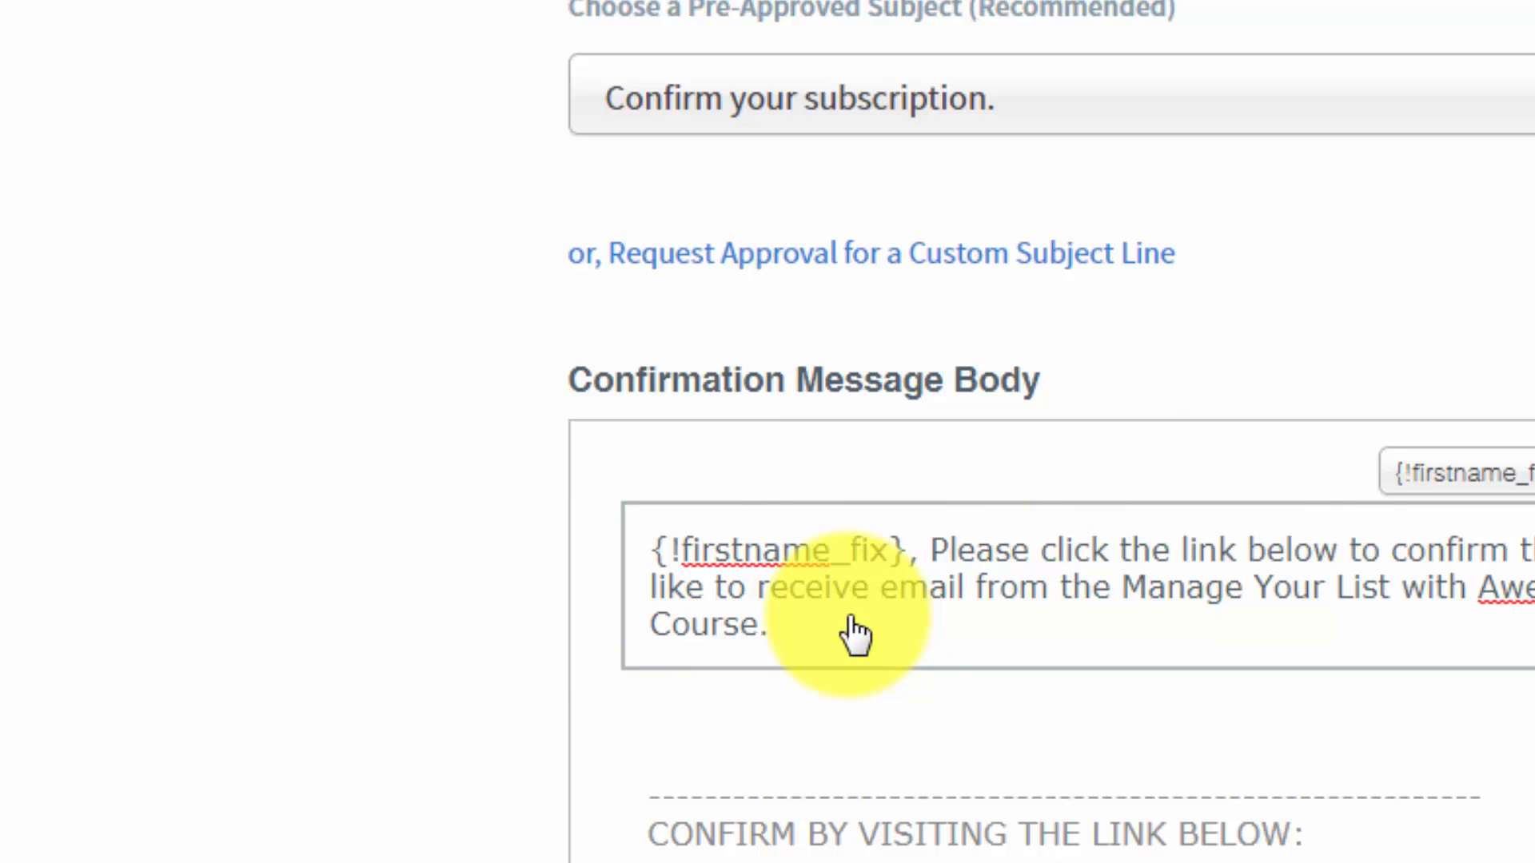
# Step: Delete the {!firstname_fix} personalization and its comma from the start of the opening text
pyautogui.press('BackSpace')
pyautogui.press('BackSpace')
pyautogui.press('BackSpace')
pyautogui.press('BackSpace')
pyautogui.press('BackSpace')
pyautogui.press('BackSpace')
pyautogui.press('BackSpace')
pyautogui.press('BackSpace')
pyautogui.press('BackSpace')
pyautogui.press('BackSpace')
pyautogui.press('BackSpace')
pyautogui.press('BackSpace')
pyautogui.press('BackSpace')
pyautogui.press('BackSpace')
pyautogui.press('BackSpace')
pyautogui.press('BackSpace')
pyautogui.press('BackSpace')
pyautogui.press('BackSpace')
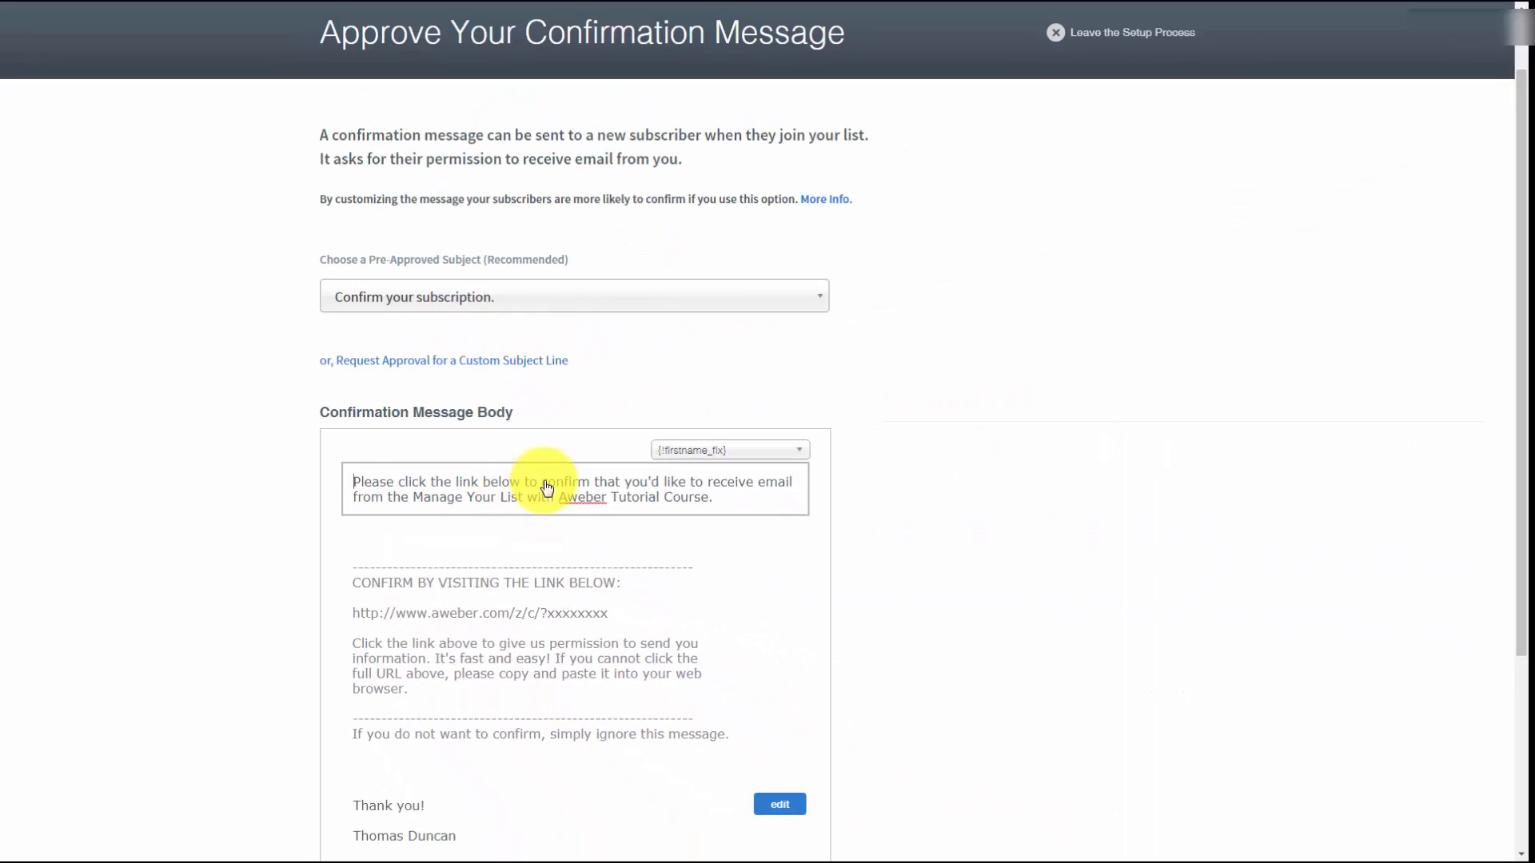
# Step: Remove the blank line after "Thank you!" in the message's closing and add "CEO TD Enterprises" below the sender's name
pyautogui.click(777, 810)
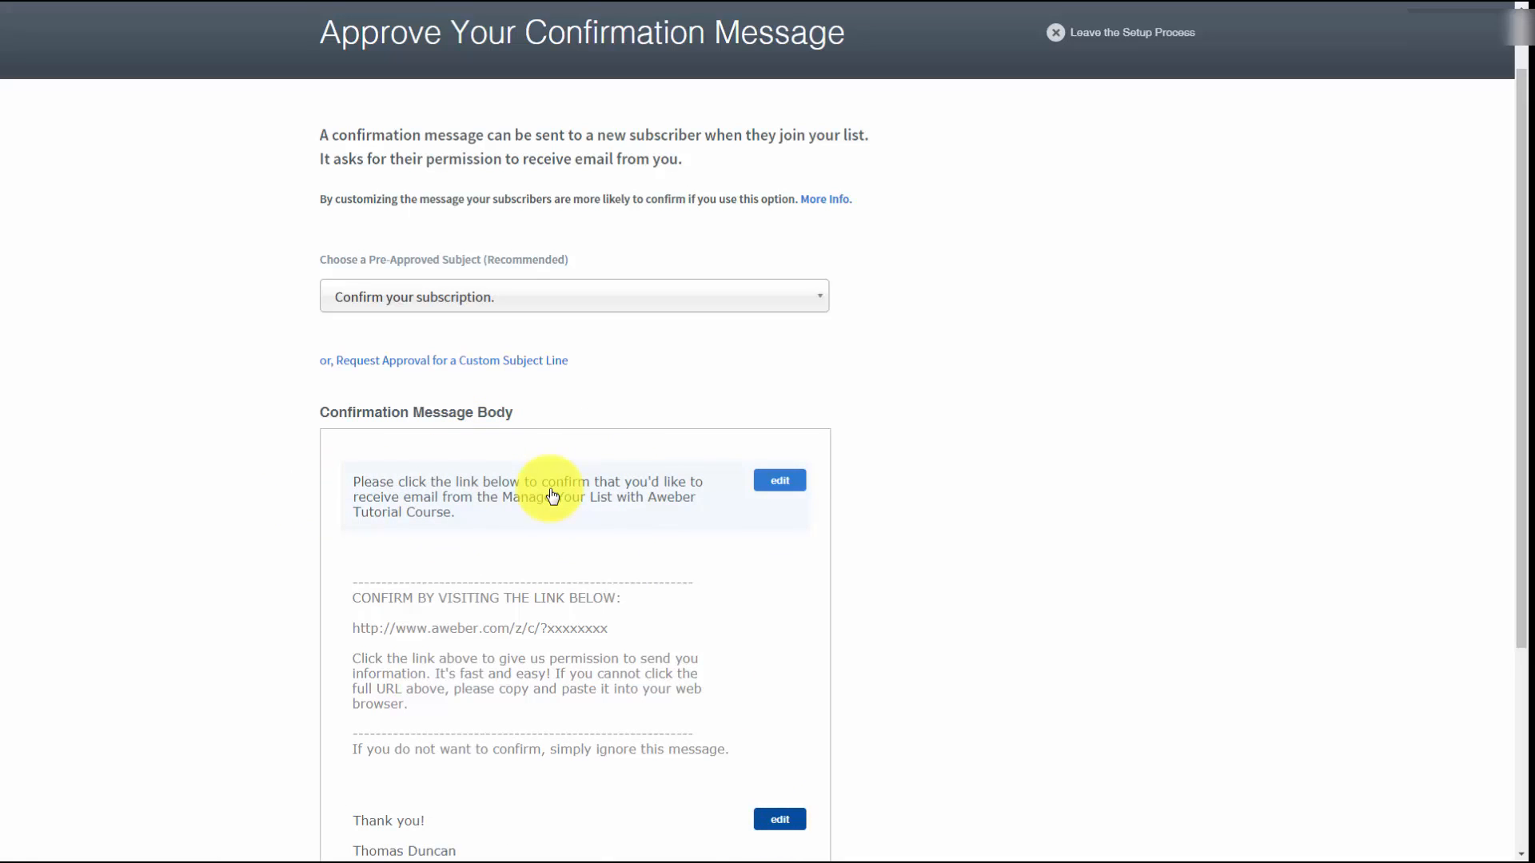
pyautogui.scroll(-3, 554, 495)
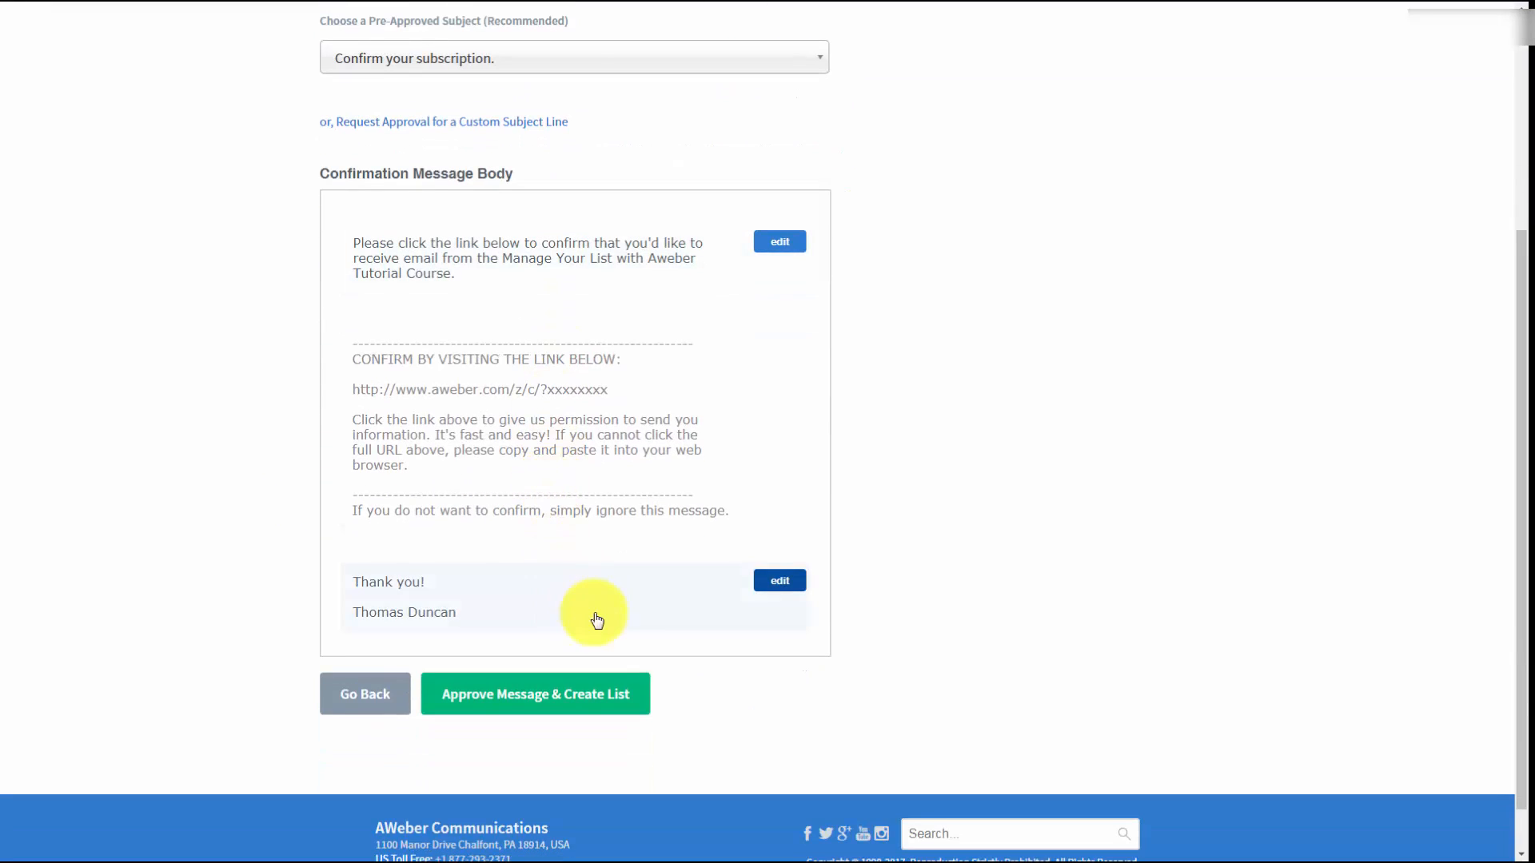
pyautogui.click(774, 584)
pyautogui.click(382, 596)
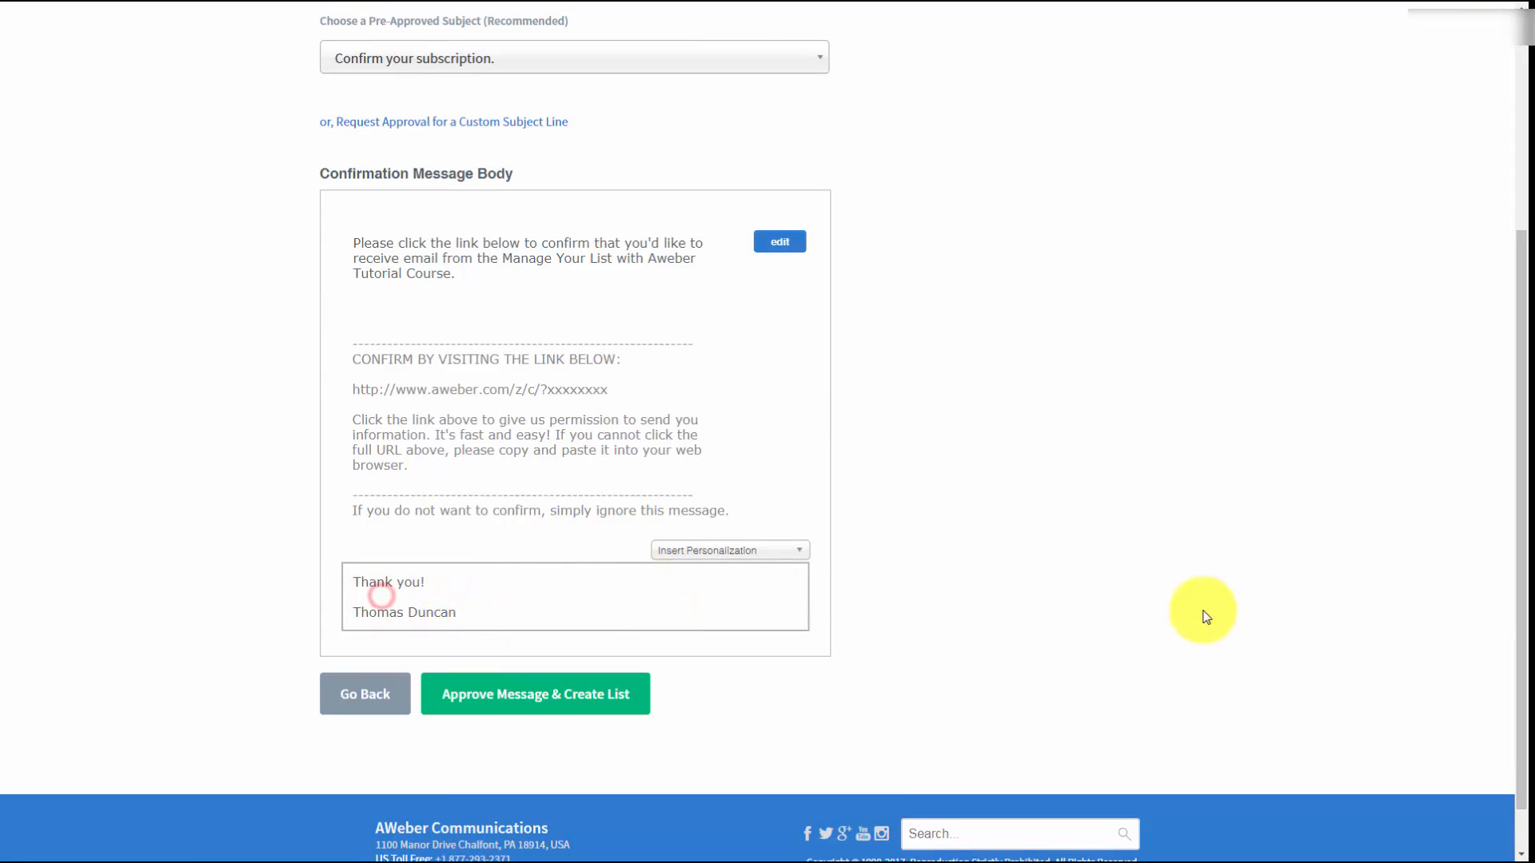
pyautogui.press('BackSpace')
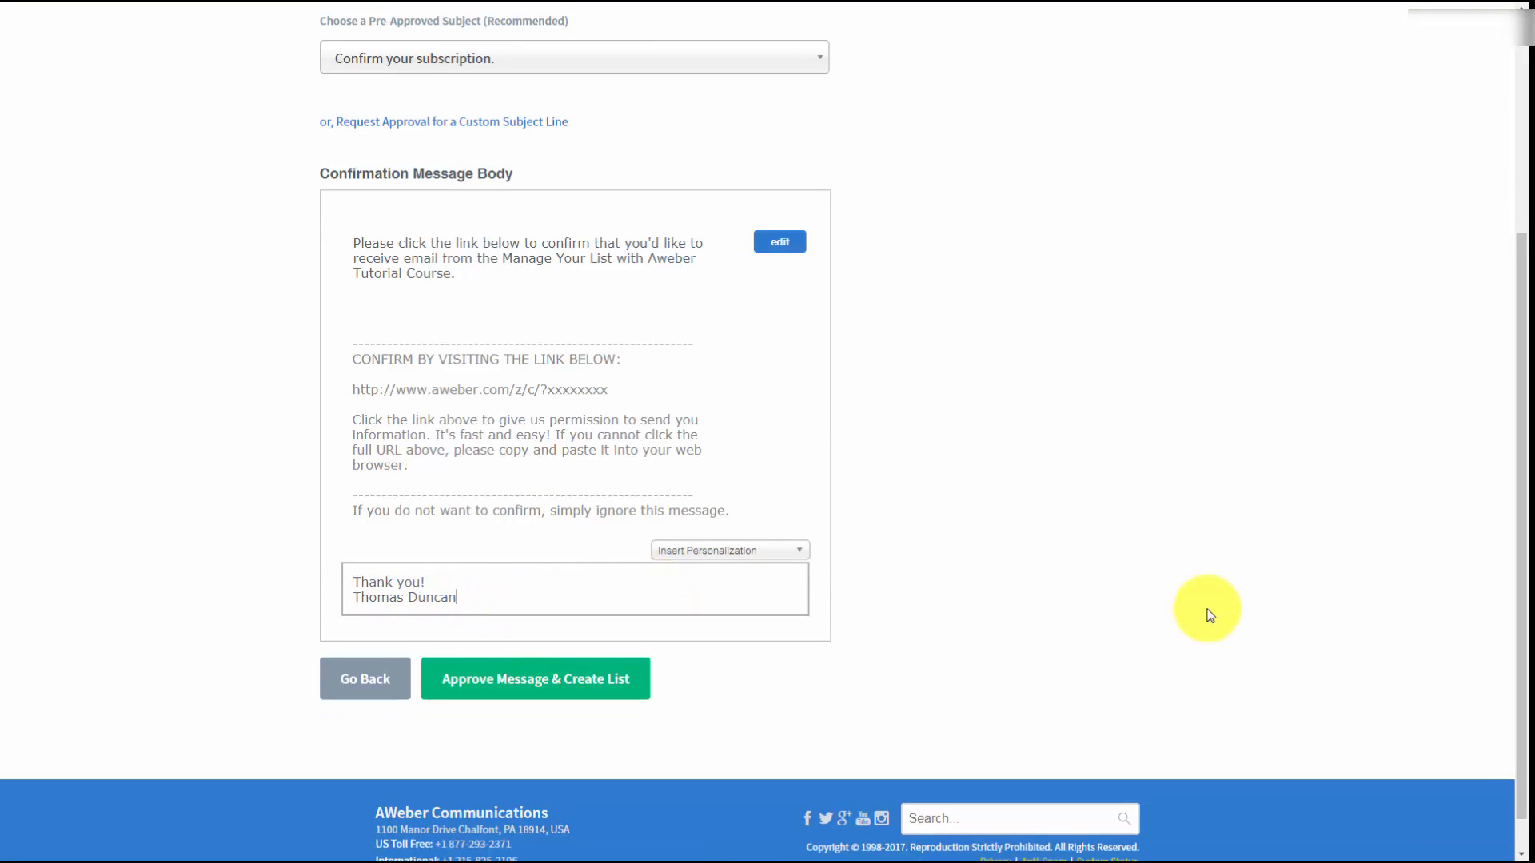
pyautogui.click(1173, 445)
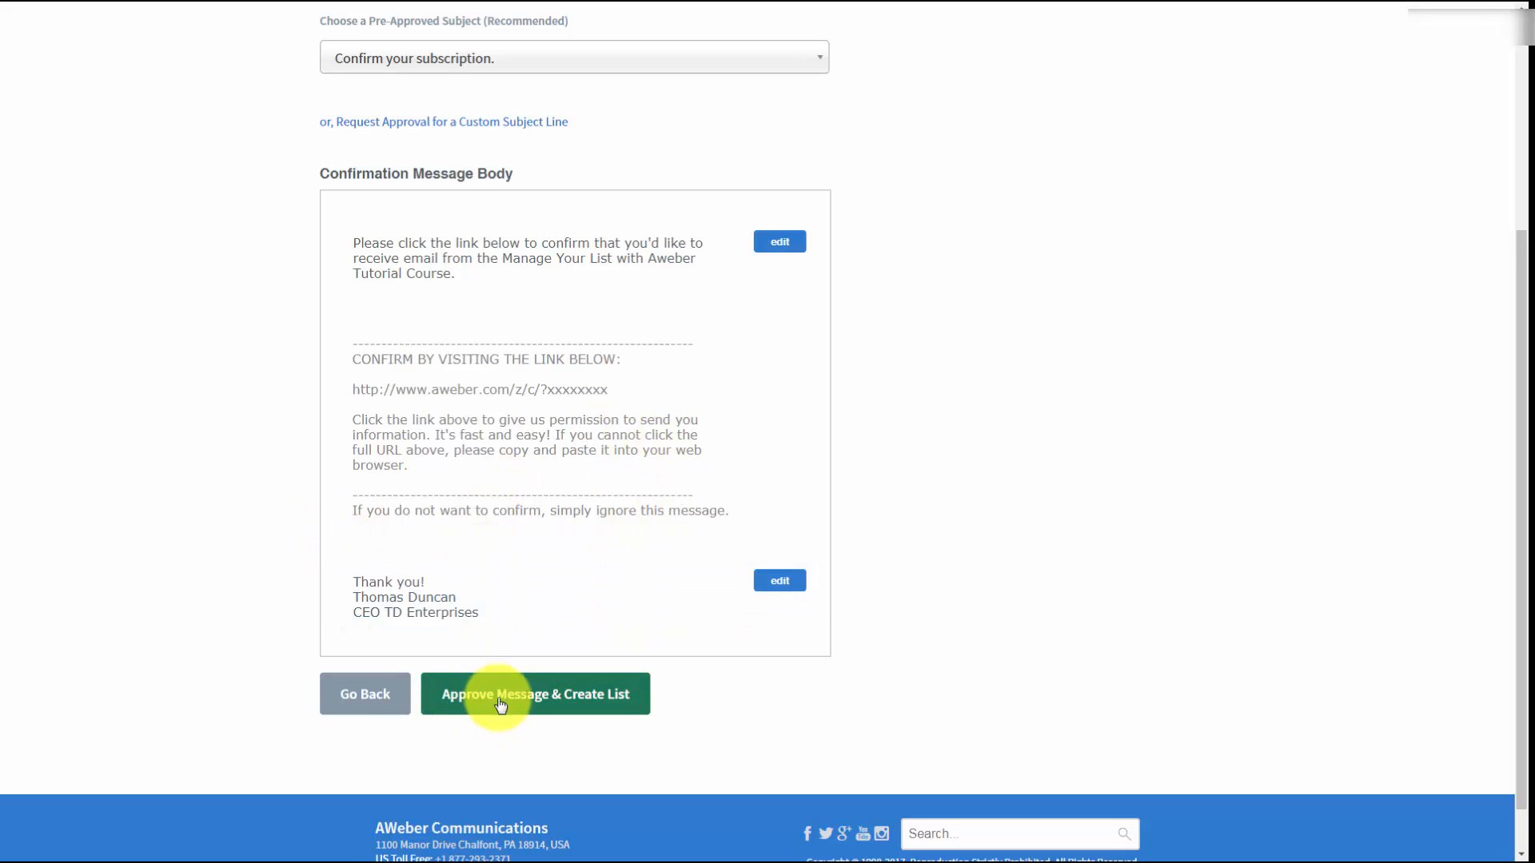
# Step: Review the confirmation message, then approve it and create the list
pyautogui.scroll(2, 640, 642)
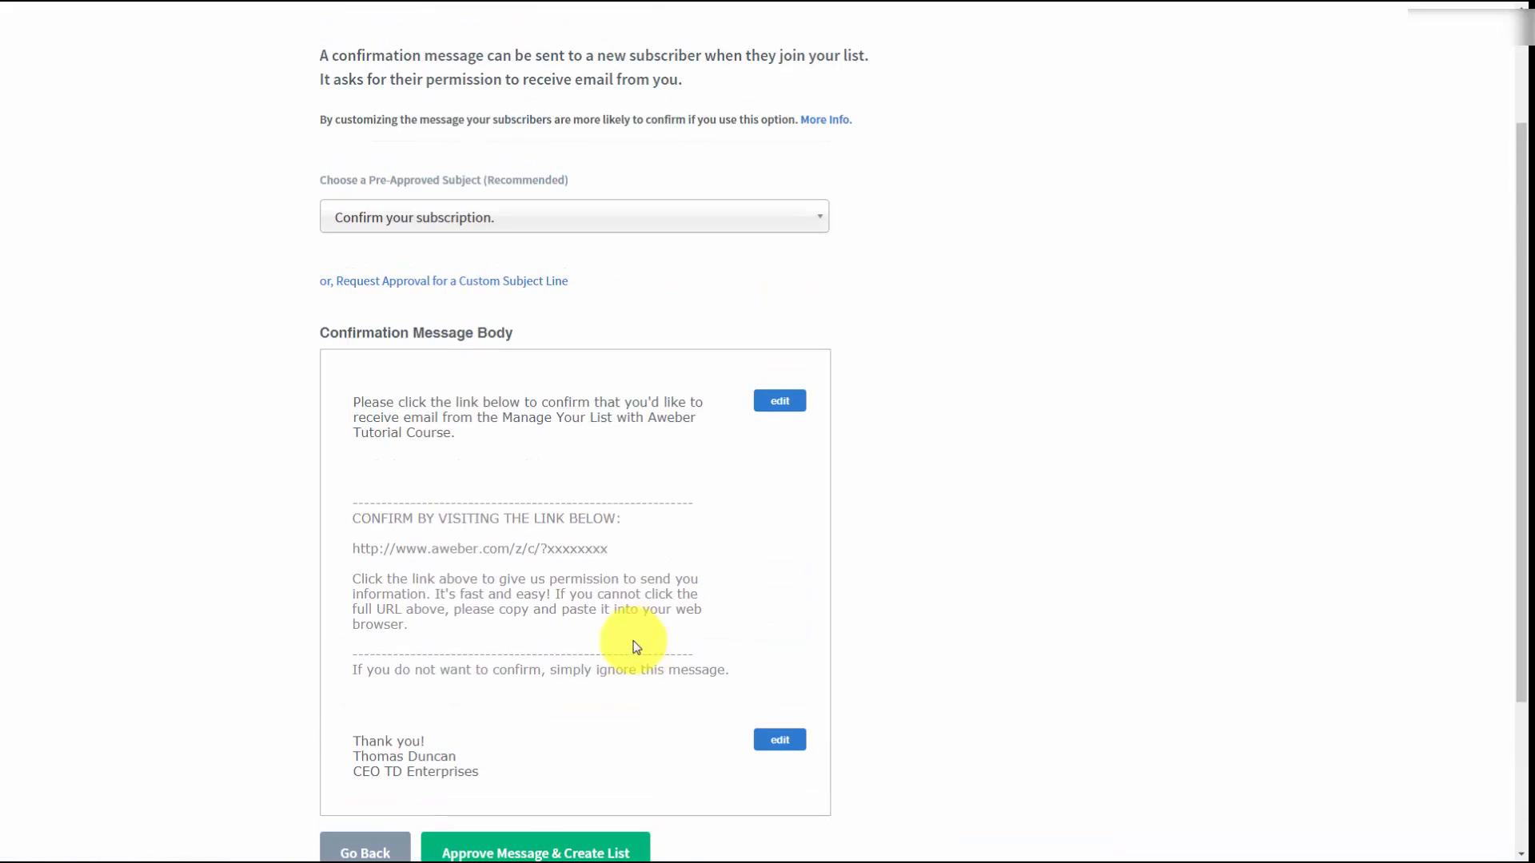
pyautogui.scroll(-1, 436, 567)
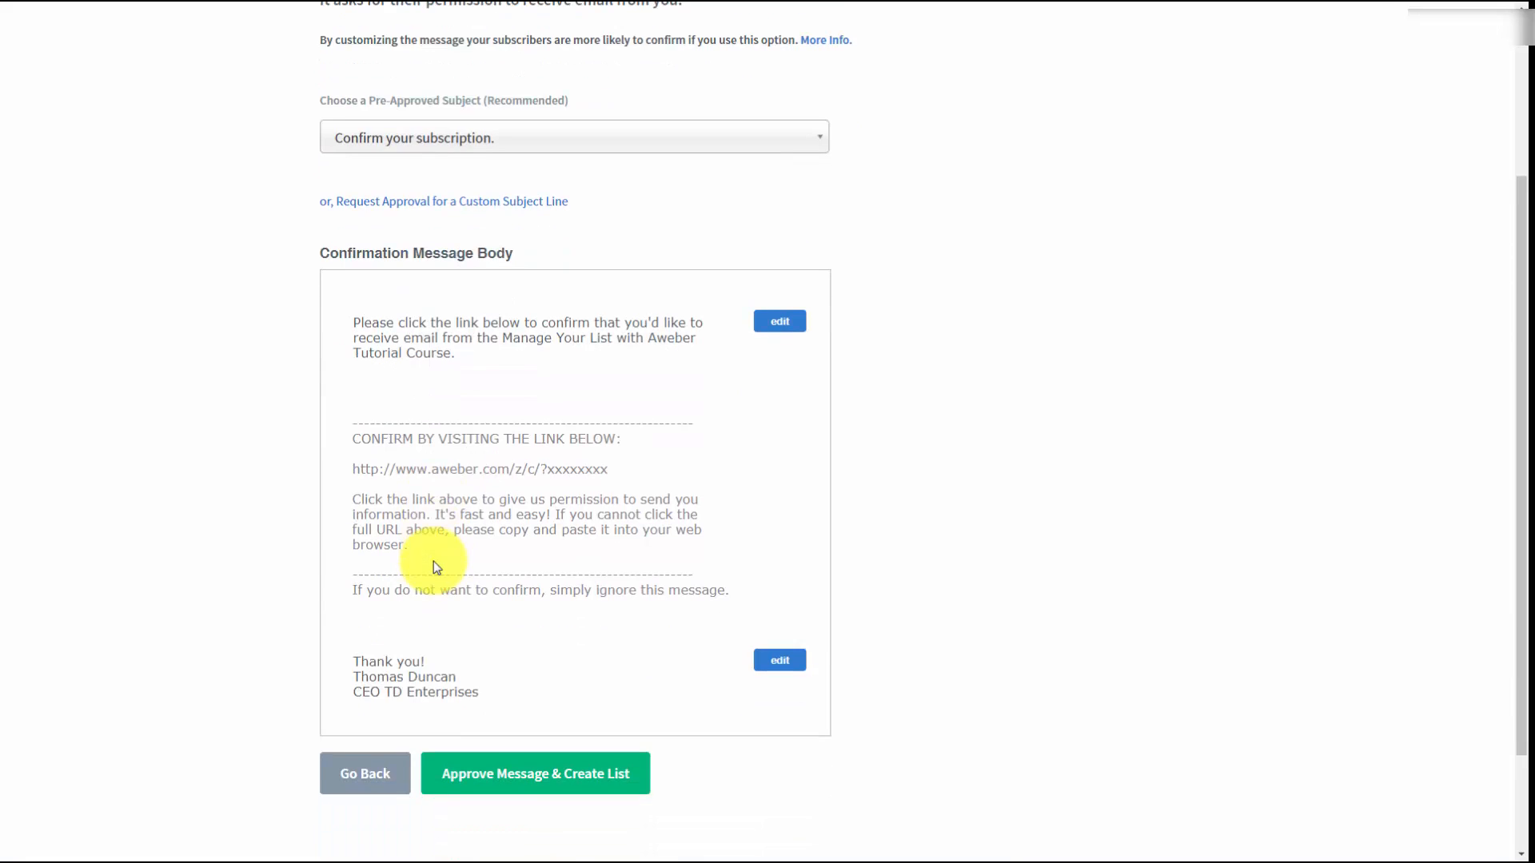
pyautogui.click(479, 774)
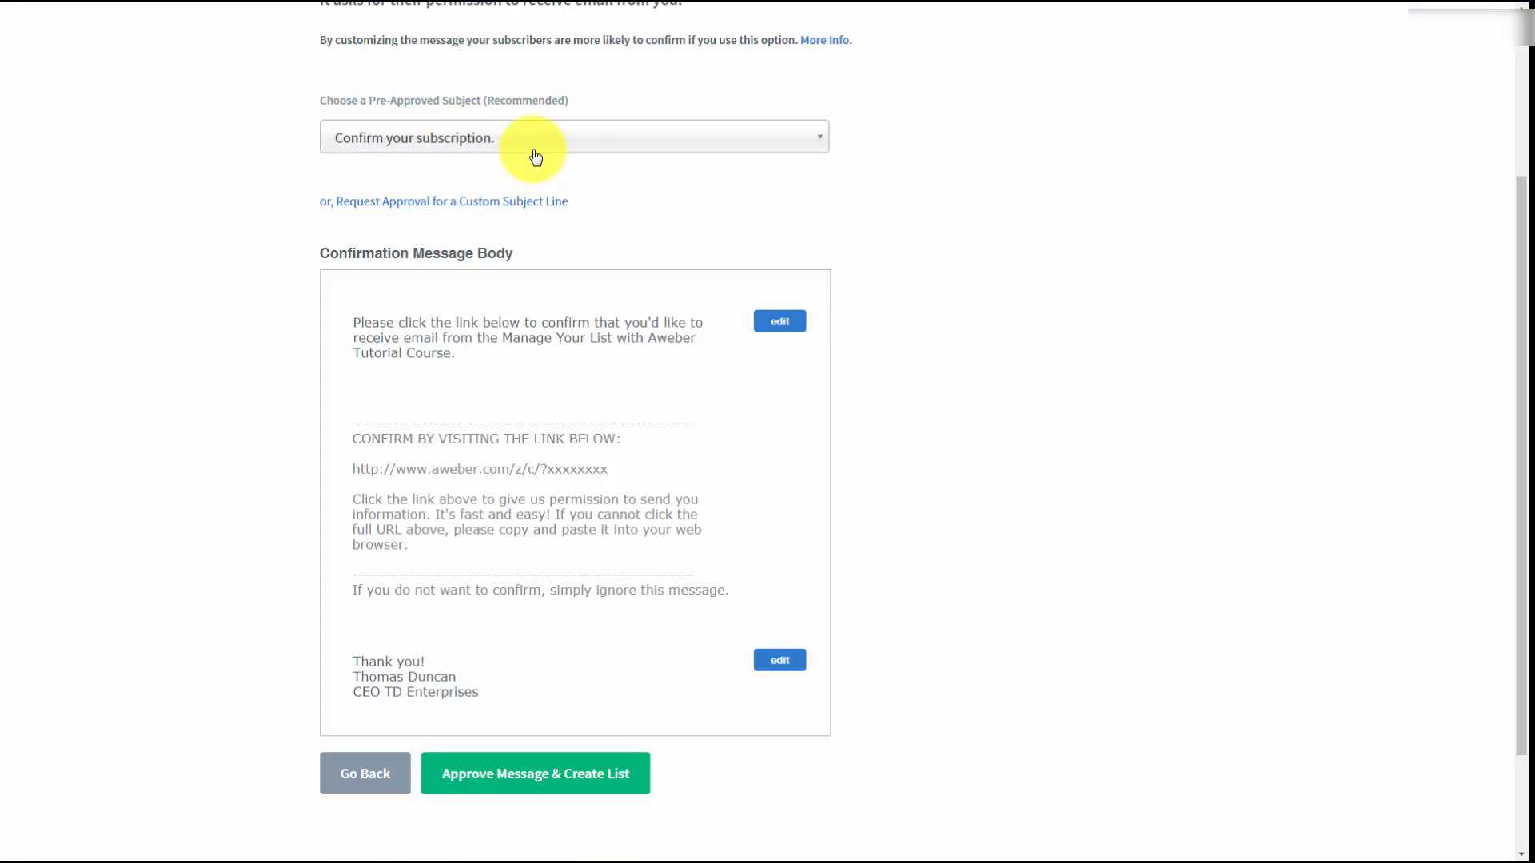
pyautogui.click(493, 782)
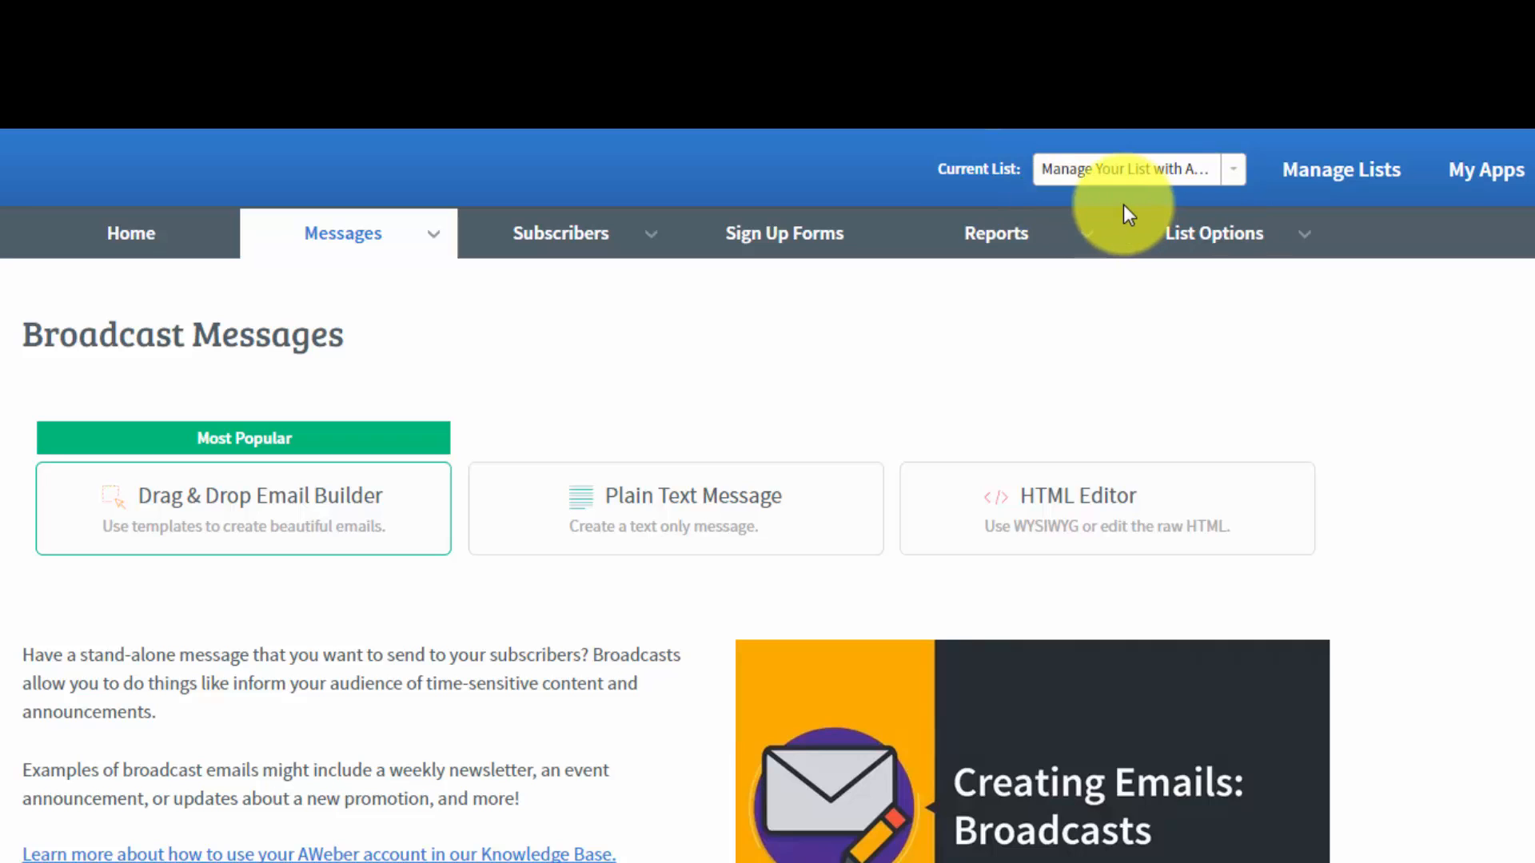
# Step: Show the options available for the current list
pyautogui.moveTo(1245, 230)
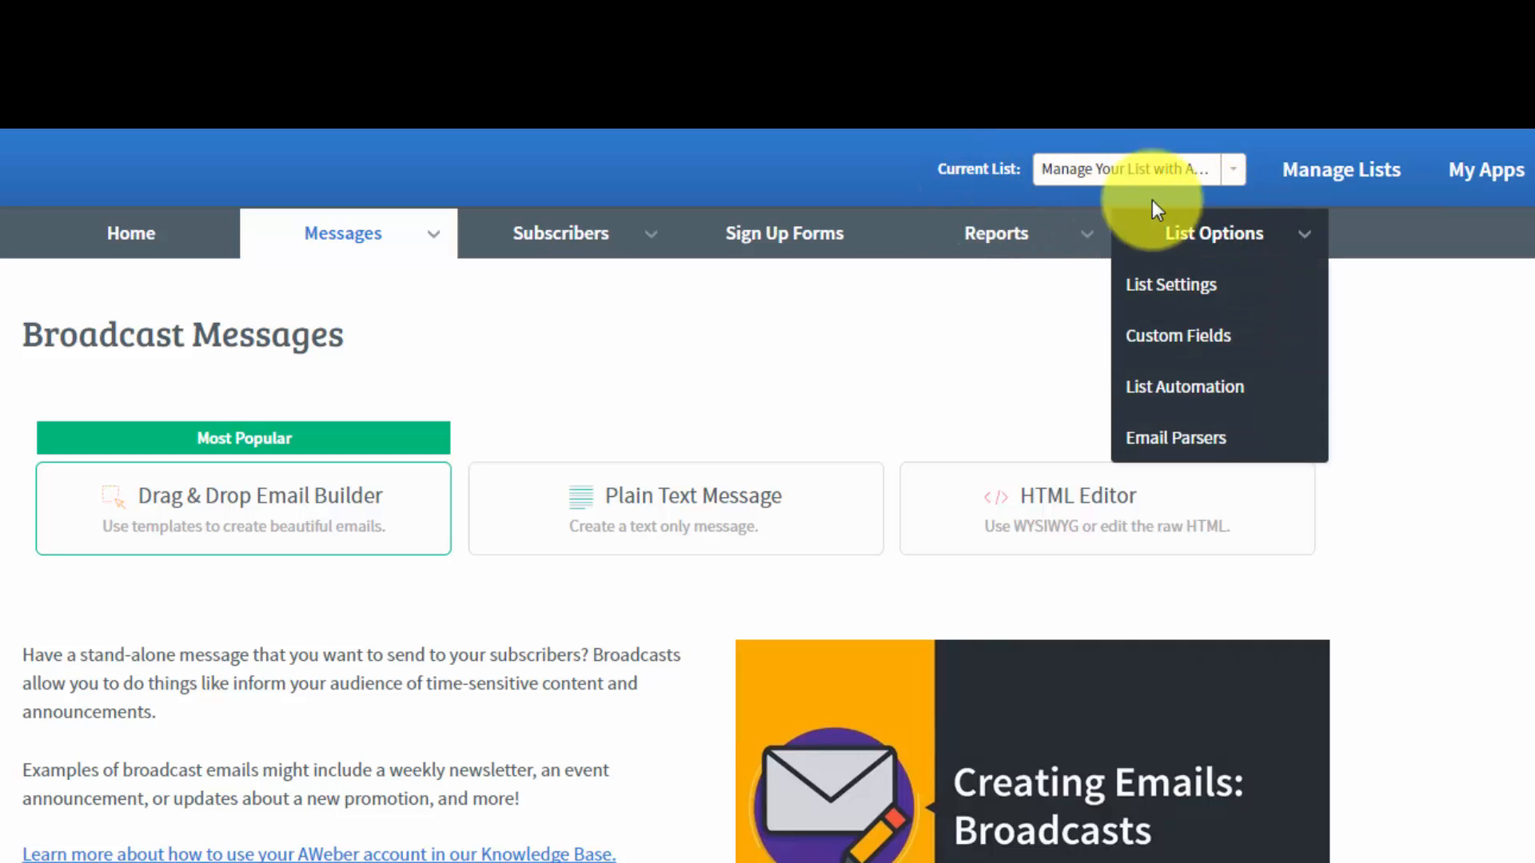